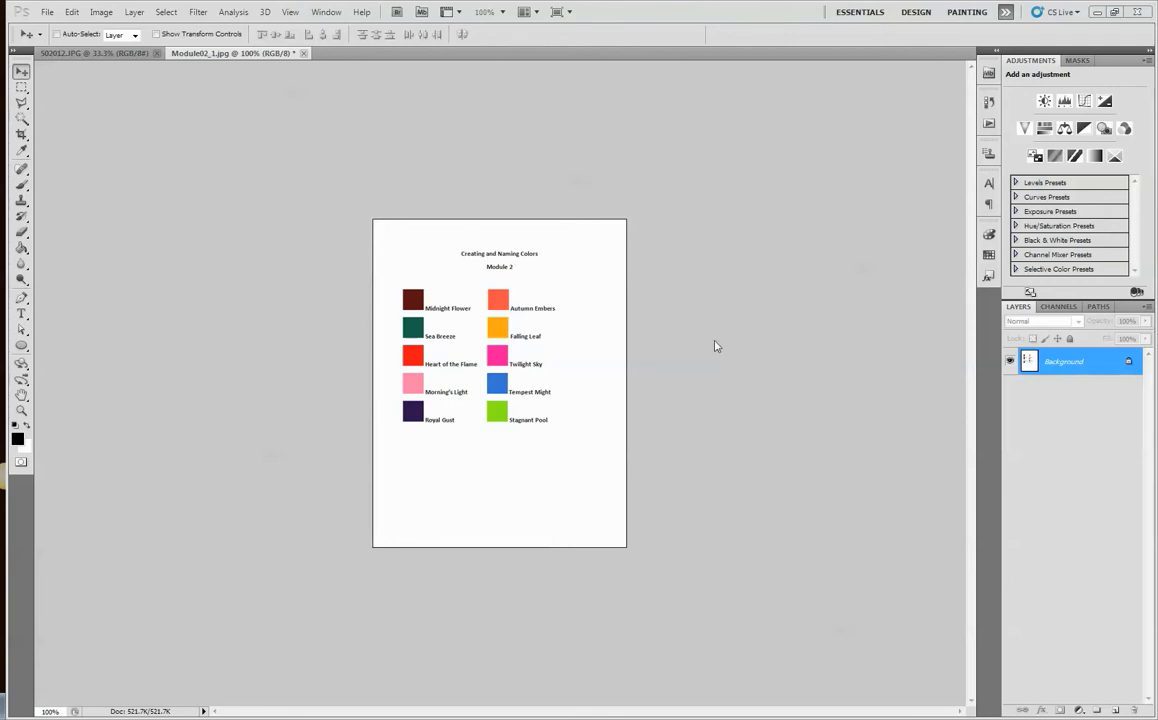
Sample a bright blue from the water in the 502012.JPG photo as the foreground colour and accept it in the Color Picker.
left_click(75, 53)
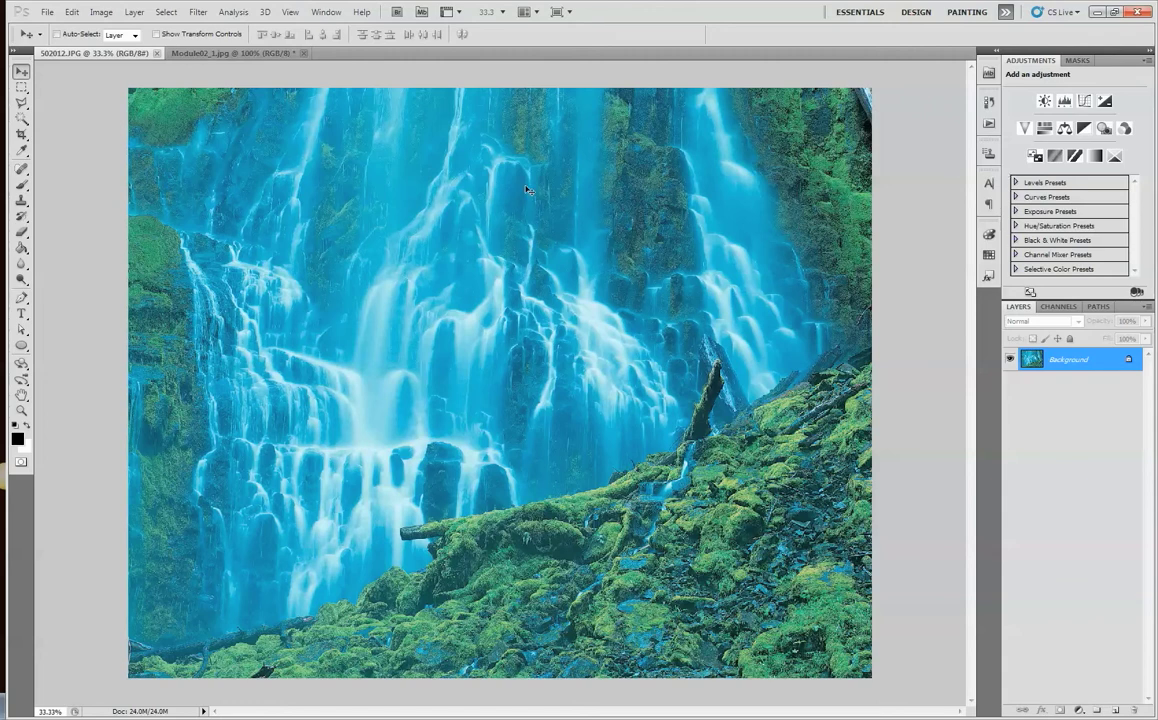
left_click(22, 150)
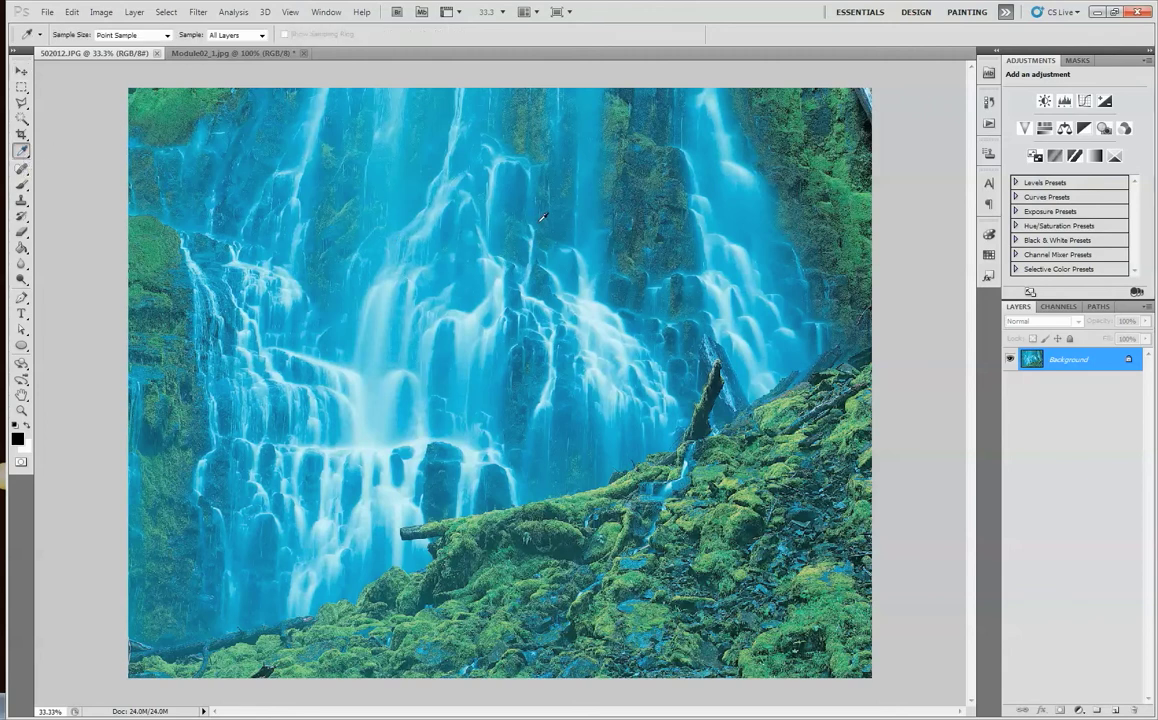
left_click(399, 185)
left_click(18, 440)
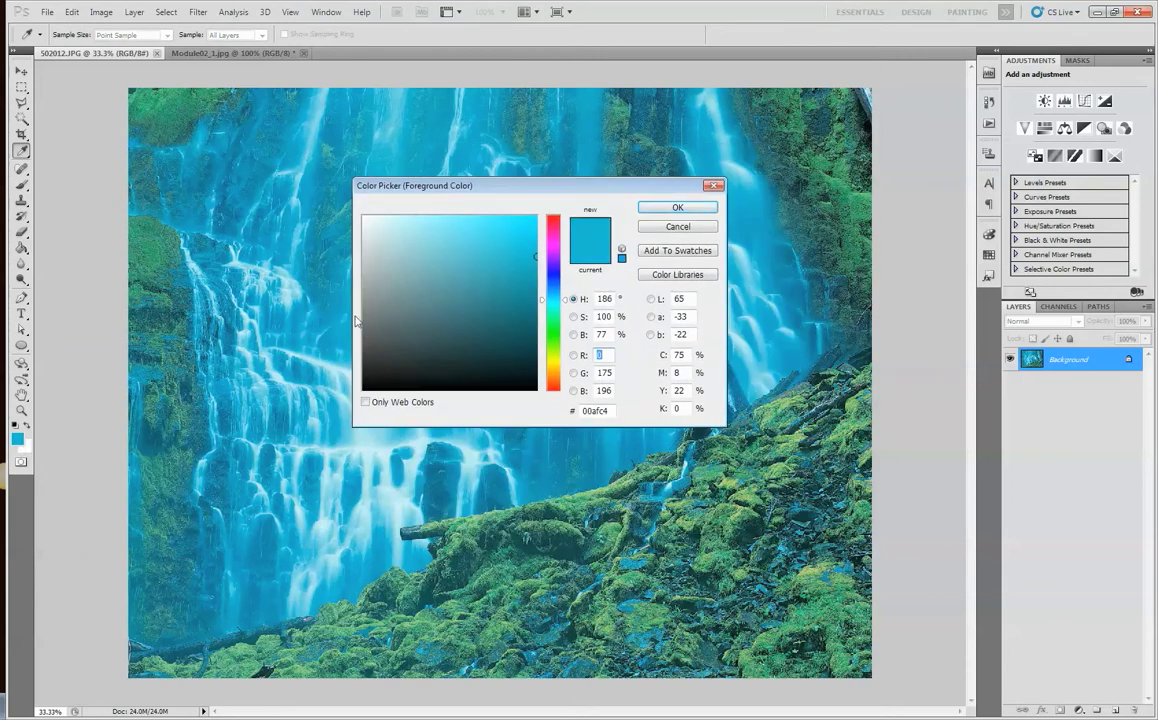
left_click(678, 208)
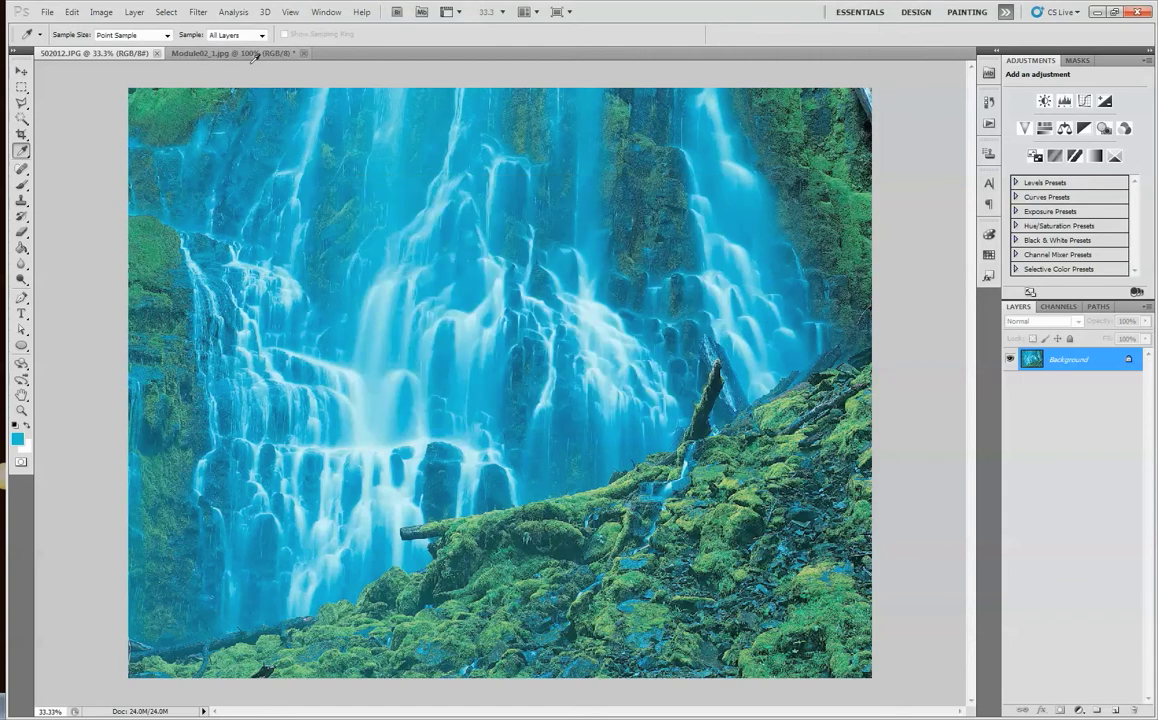
Start a new document with its width and height each set to 1 inch.
left_click(48, 13)
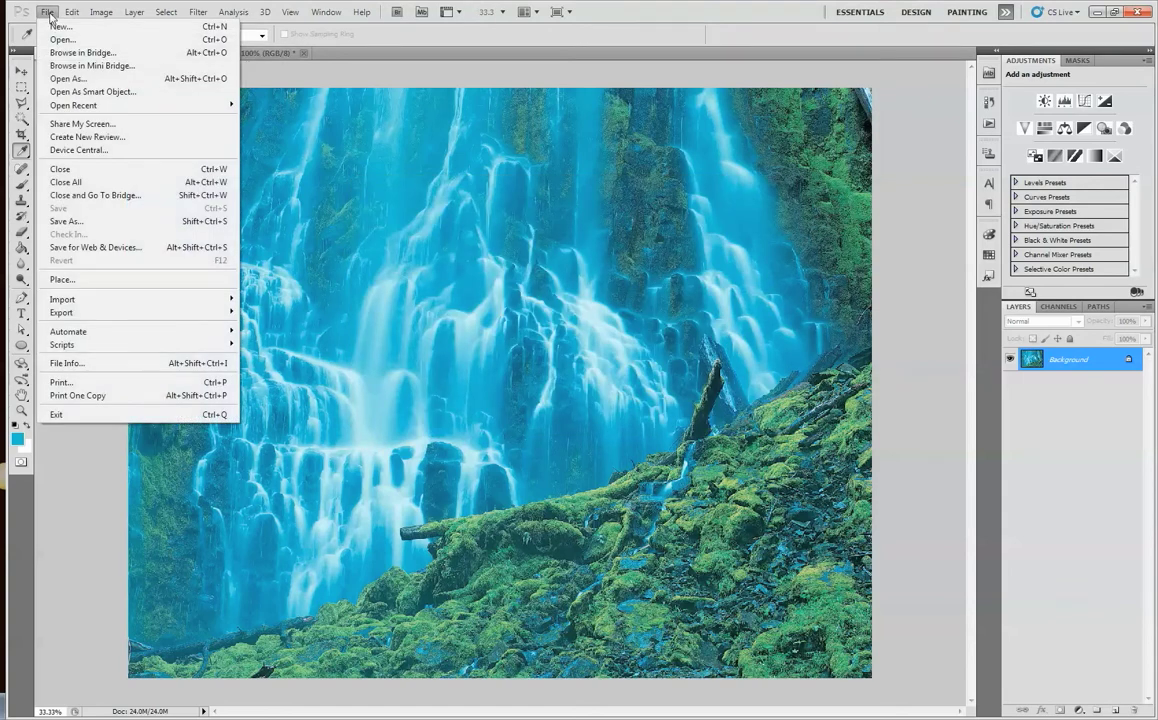
left_click(55, 27)
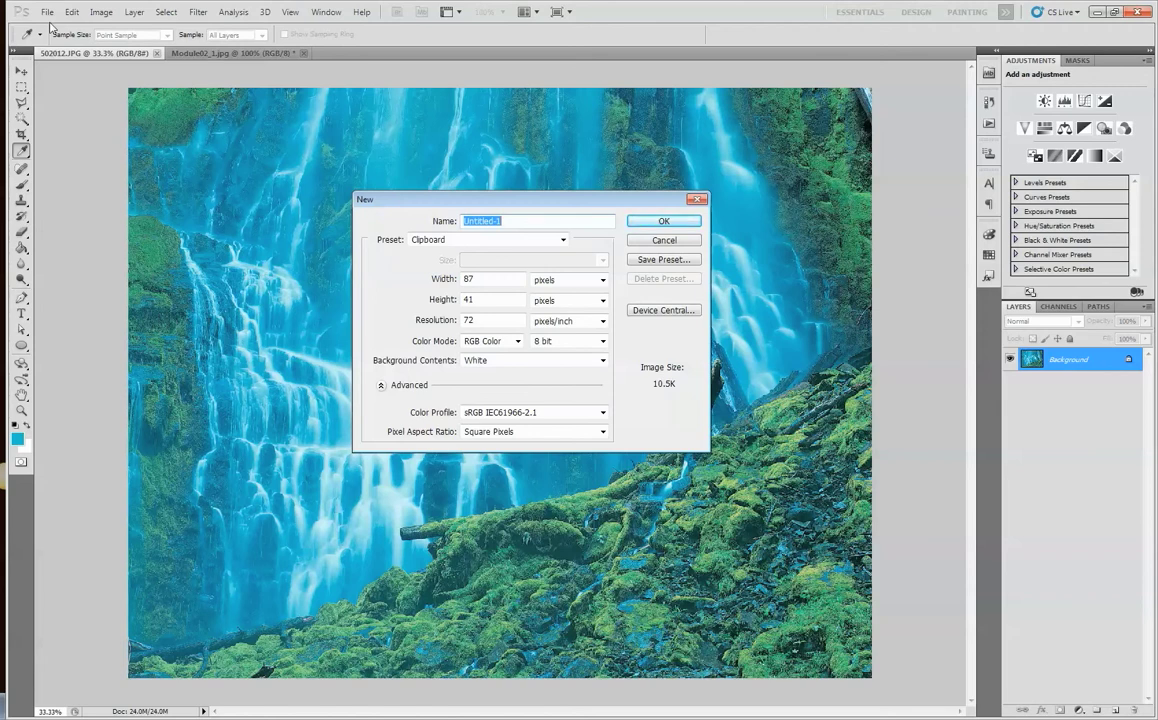
left_click(430, 280)
key("BackSpace")
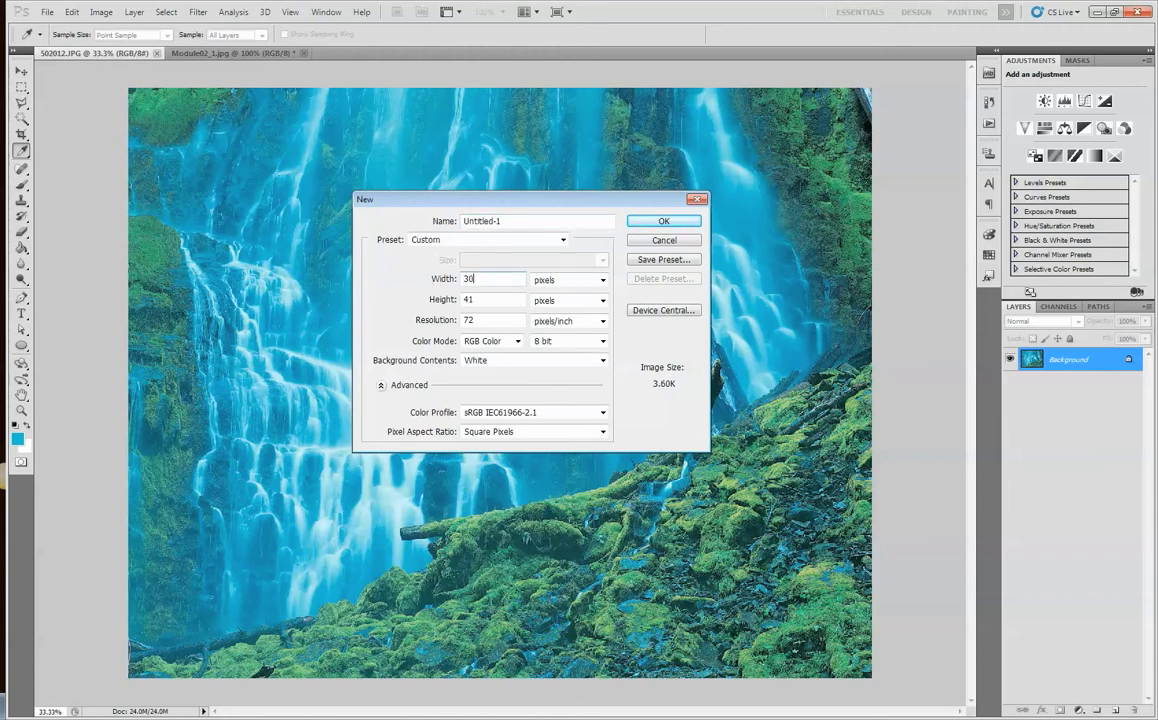
left_click(601, 281)
left_click(583, 276)
left_click(601, 280)
left_click(540, 291)
left_click_drag(493, 276, 407, 274)
type("1")
key("Tab")
type("1")
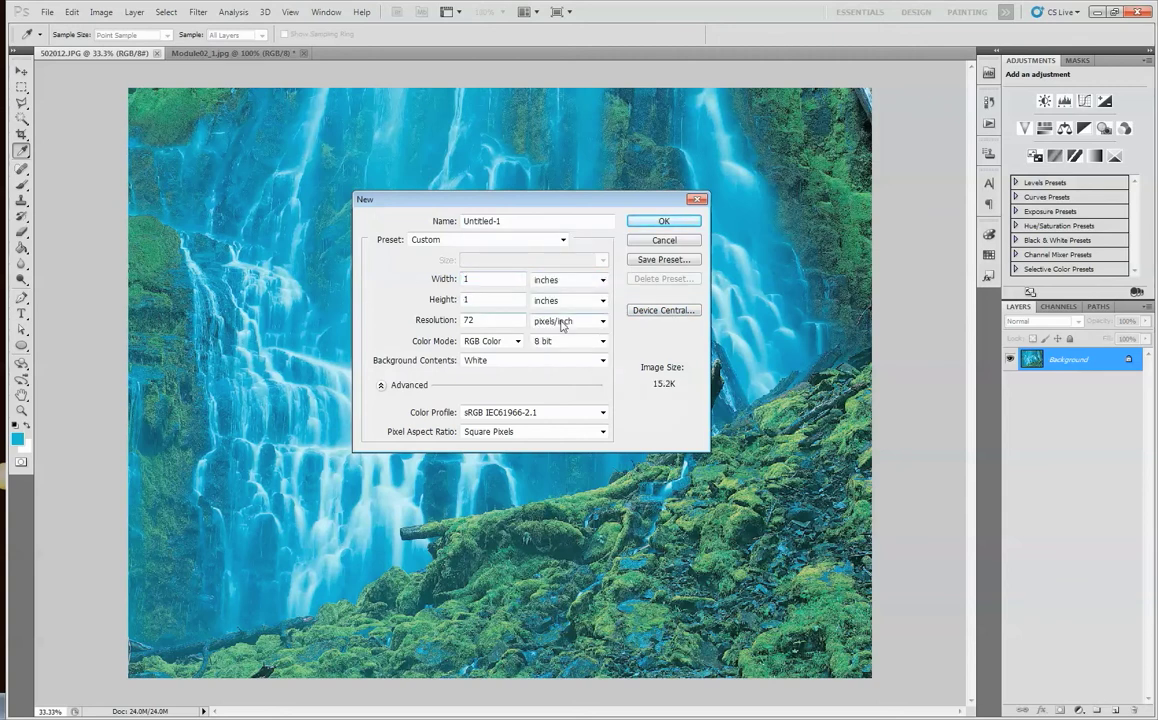
Set the new document's resolution to 300 pixels/inch and create it.
left_click(603, 324)
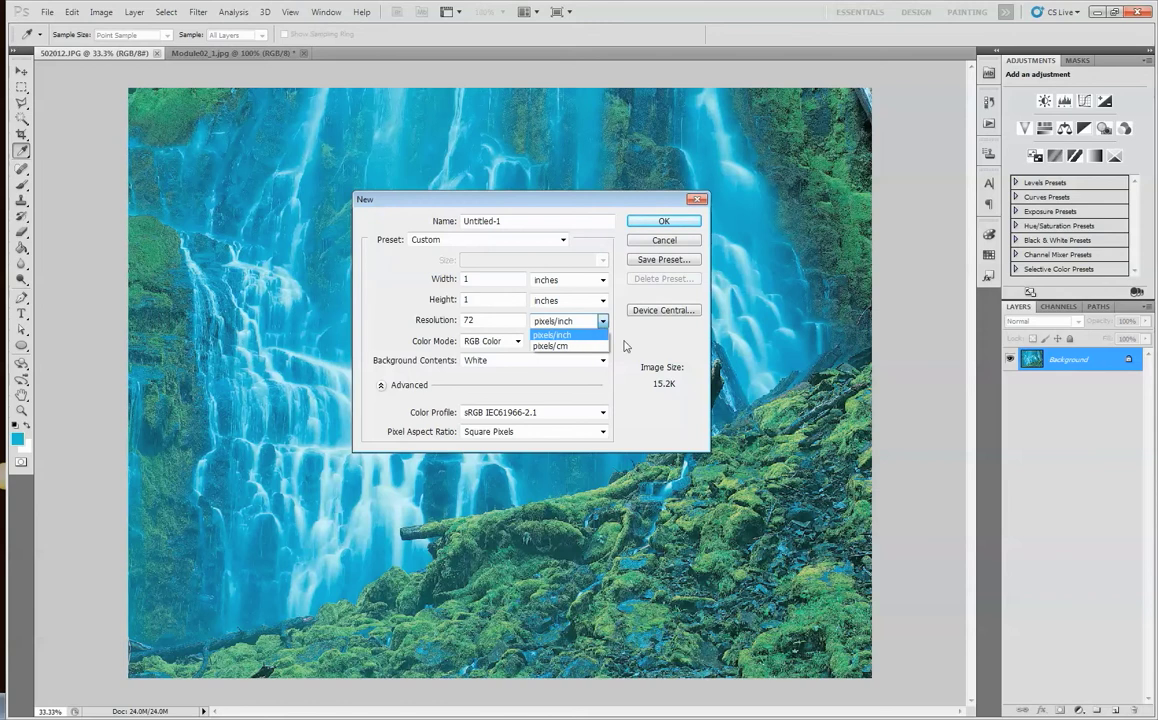
left_click(567, 315)
left_click_drag(495, 320, 362, 316)
type("30.0")
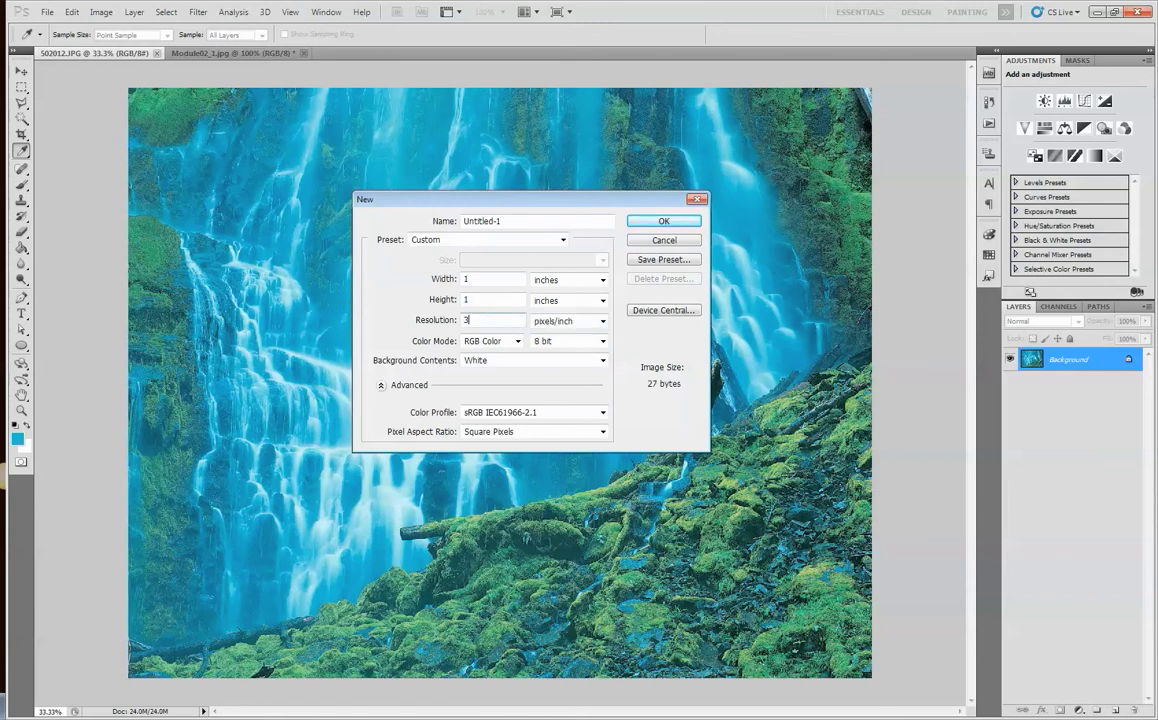
key("BackSpace")
key("BackSpace")
type("0")
left_click(658, 222)
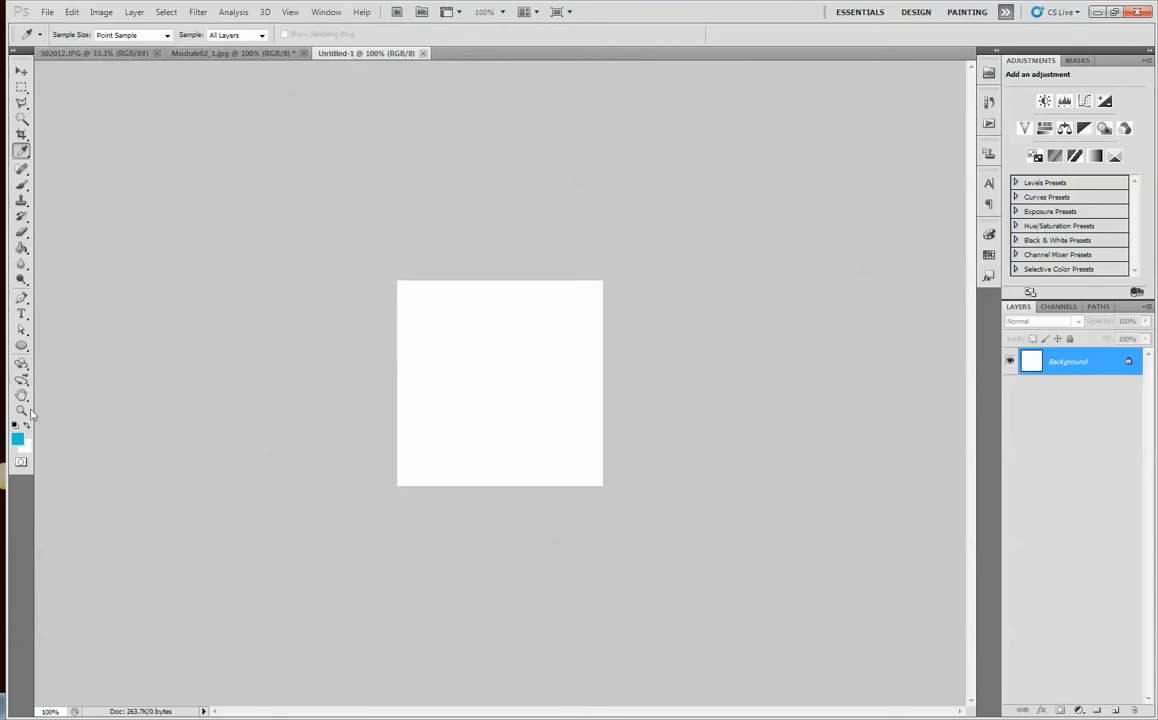
Add a new layer above the background and fill it with the sampled blue using the Paint Bucket.
left_click(21, 249)
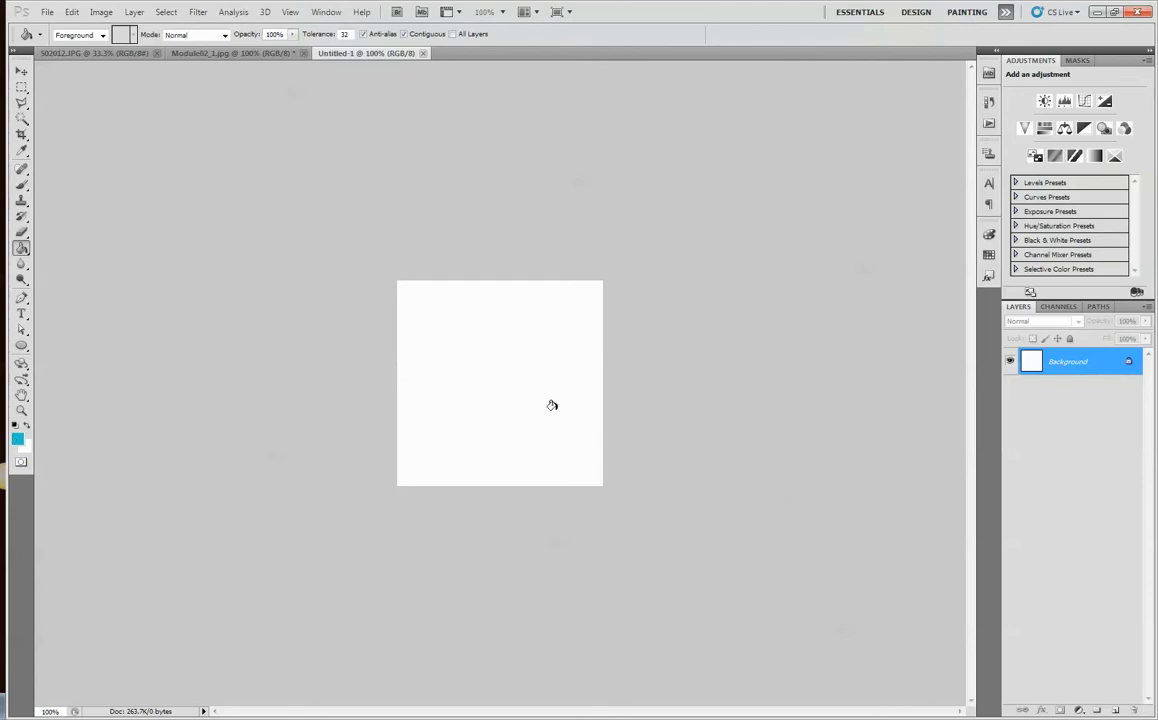
left_click(1118, 710)
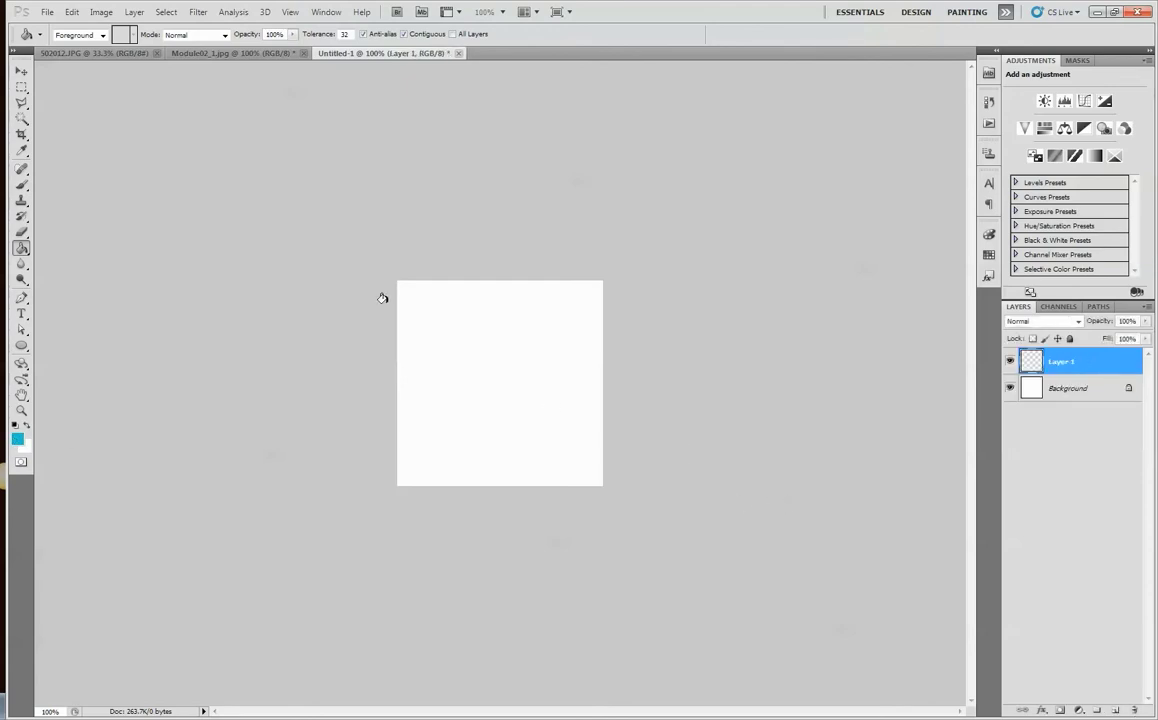
left_click(478, 350)
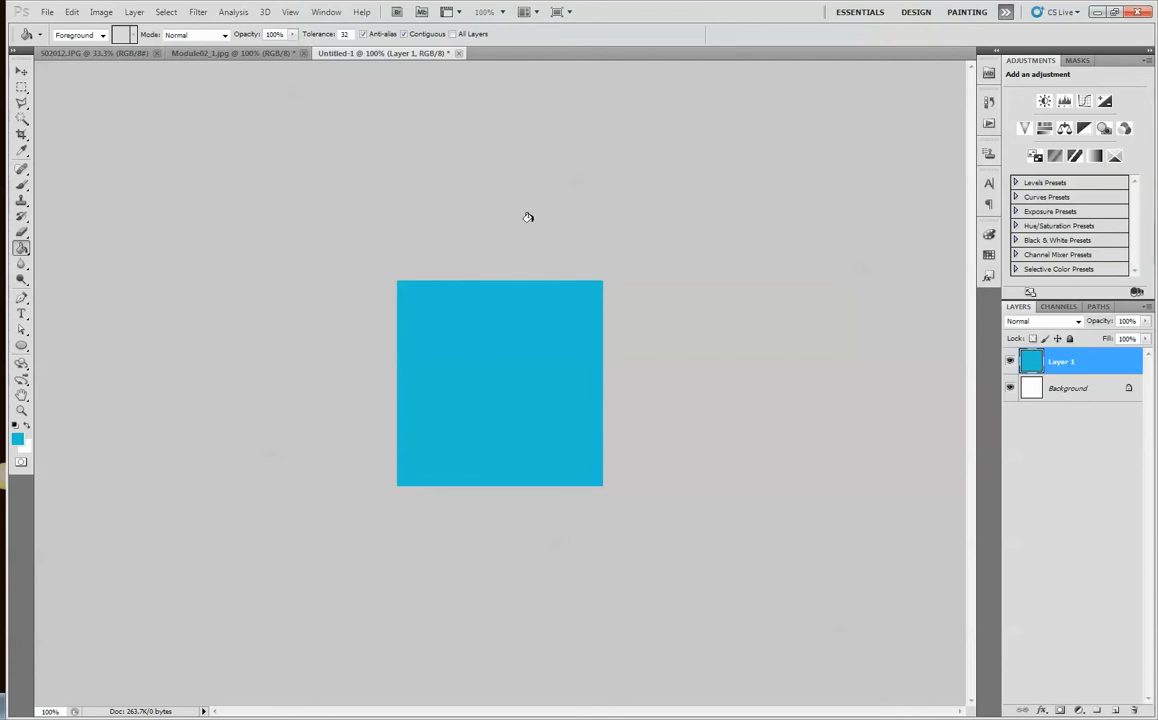
Rename the blue layer as Waterfall.
double_click(1067, 370)
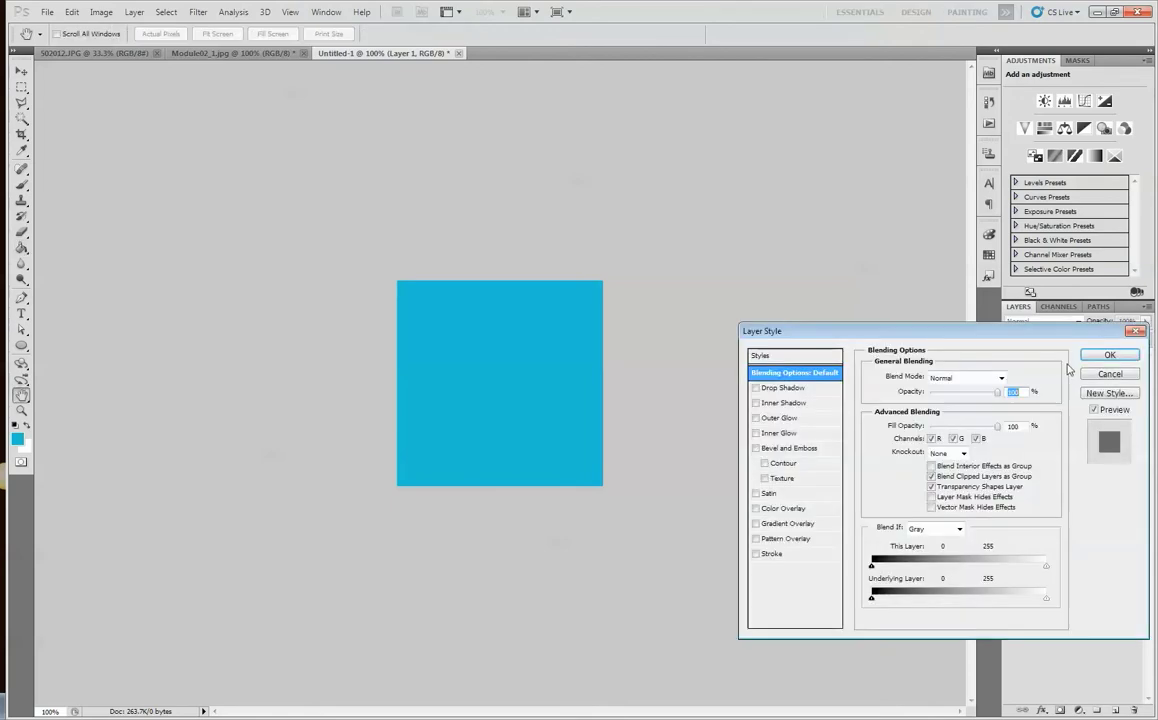
left_click(1100, 354)
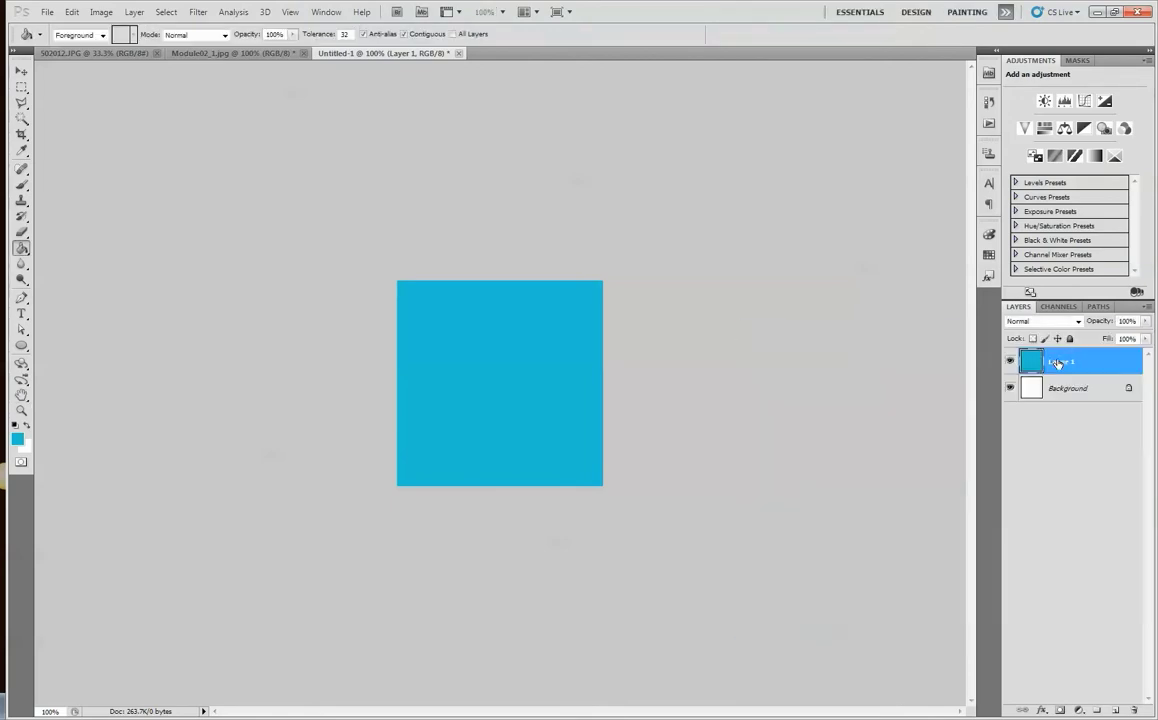
double_click(1058, 364)
type("Waterfall")
left_click(21, 72)
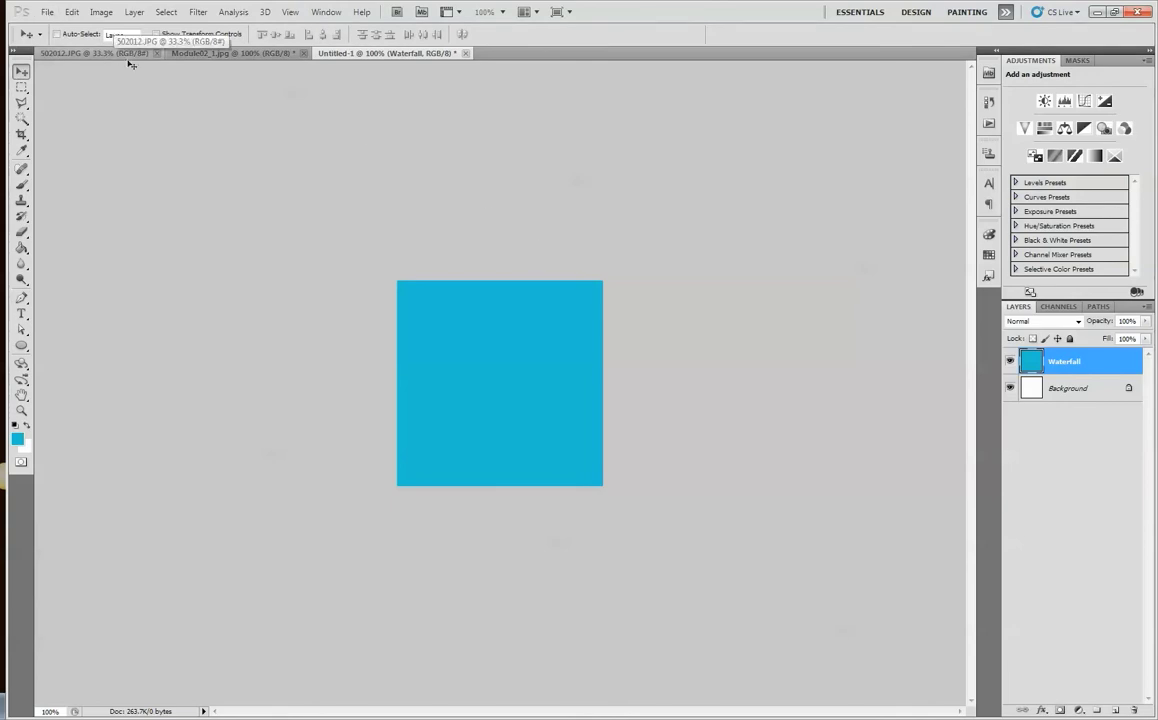
Add a layer above Waterfall and fill it with a green sampled from the mossy rock in the 502012.JPG photo.
left_click(1118, 710)
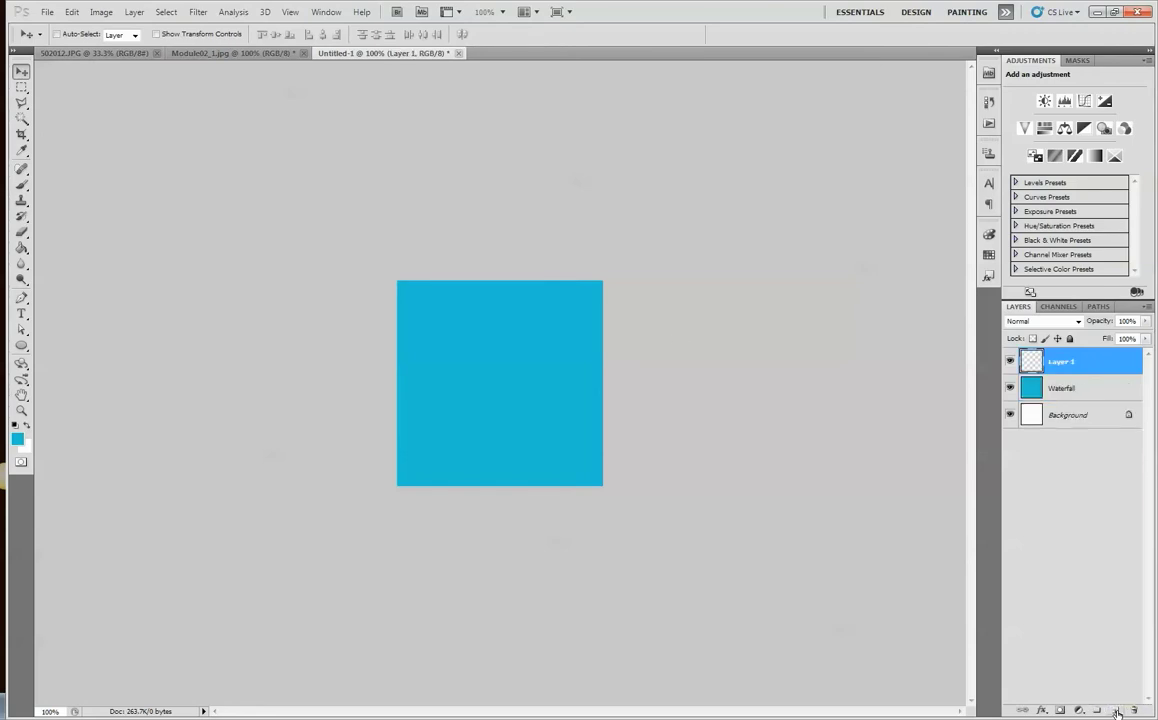
left_click(99, 56)
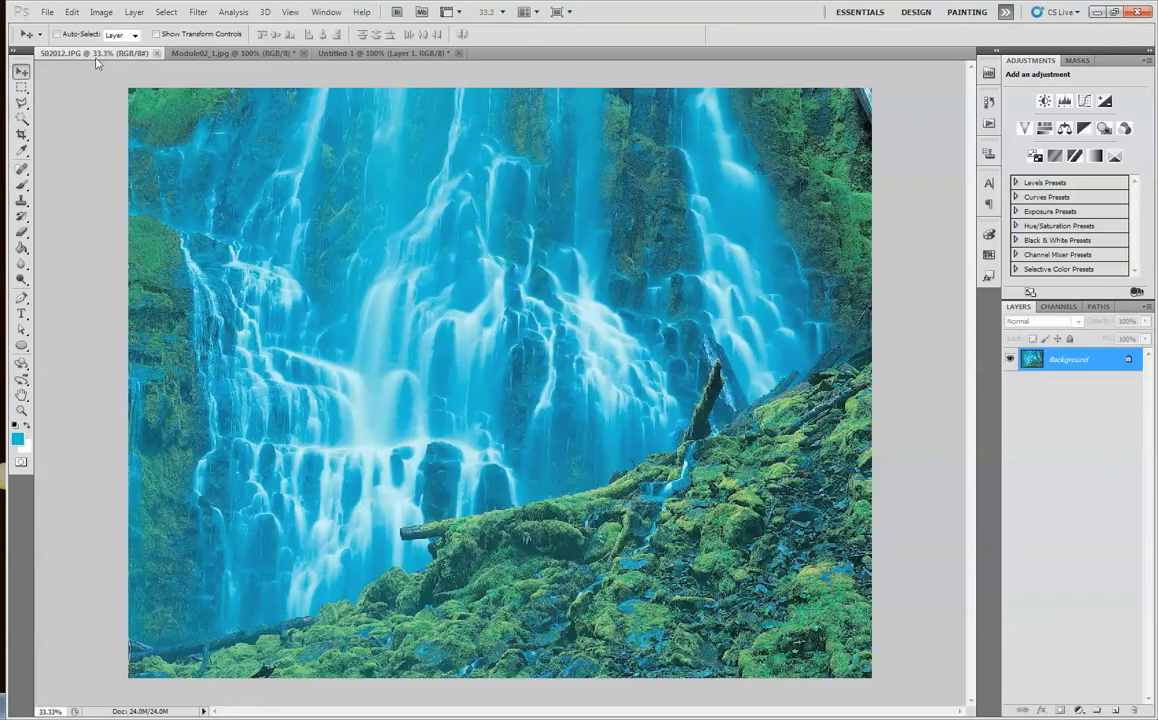
left_click(22, 151)
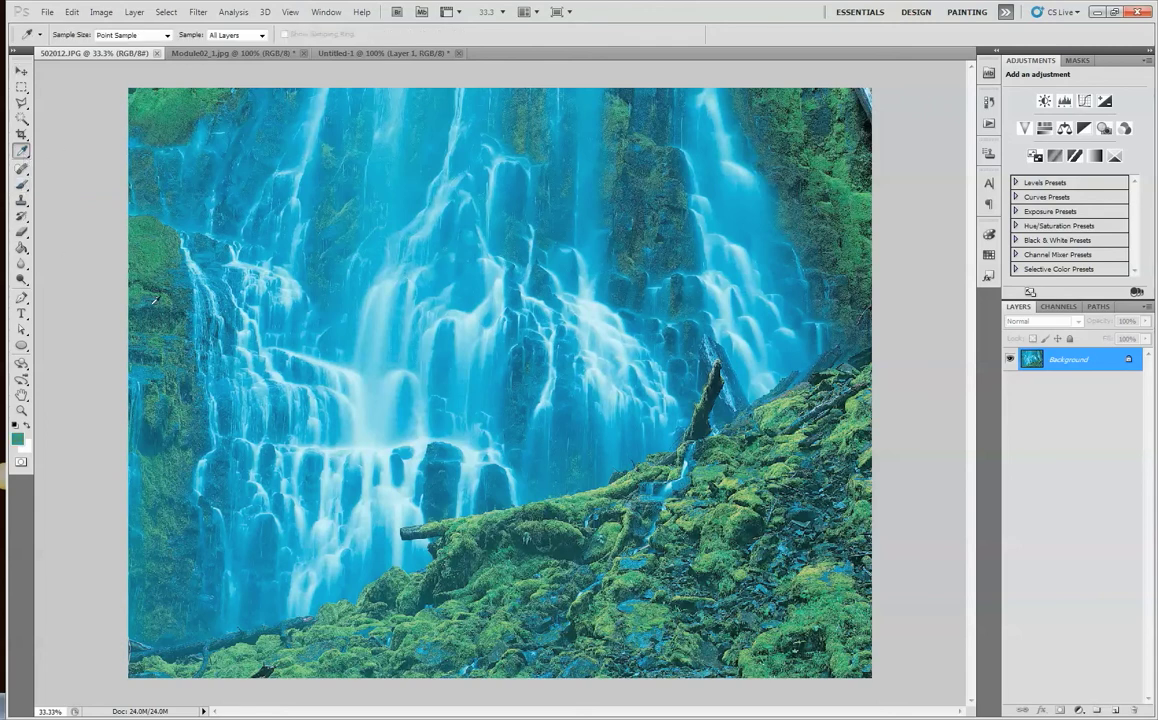
left_click(368, 53)
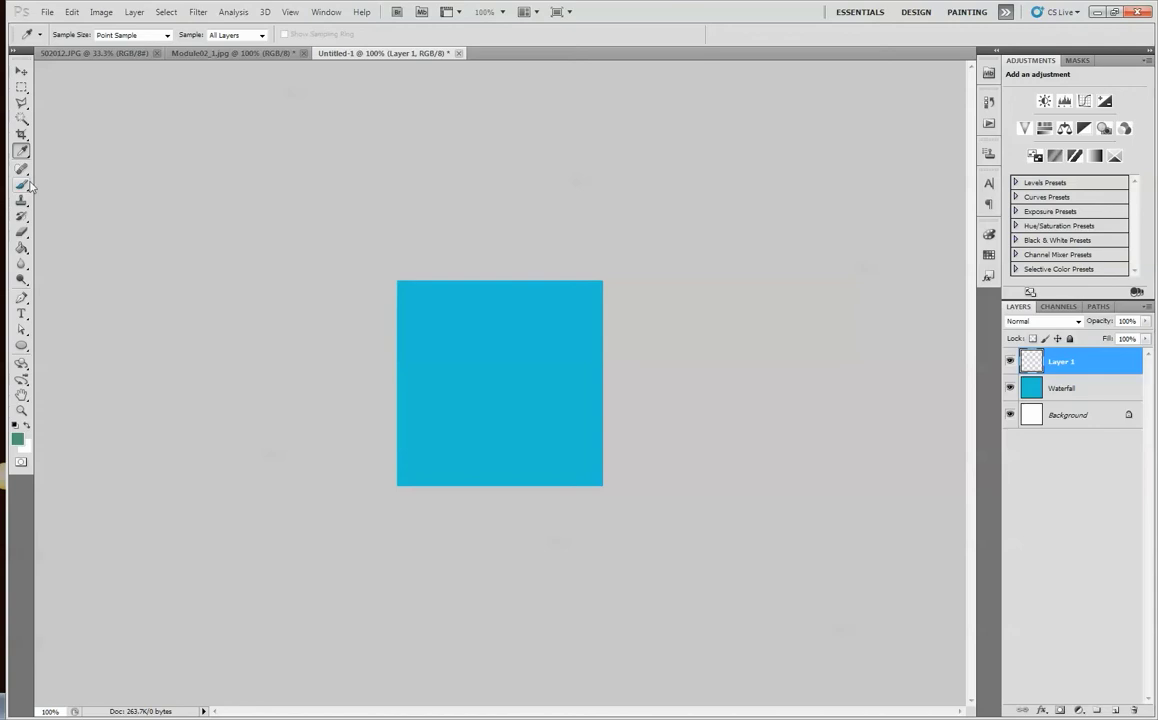
left_click(21, 247)
left_click(527, 362)
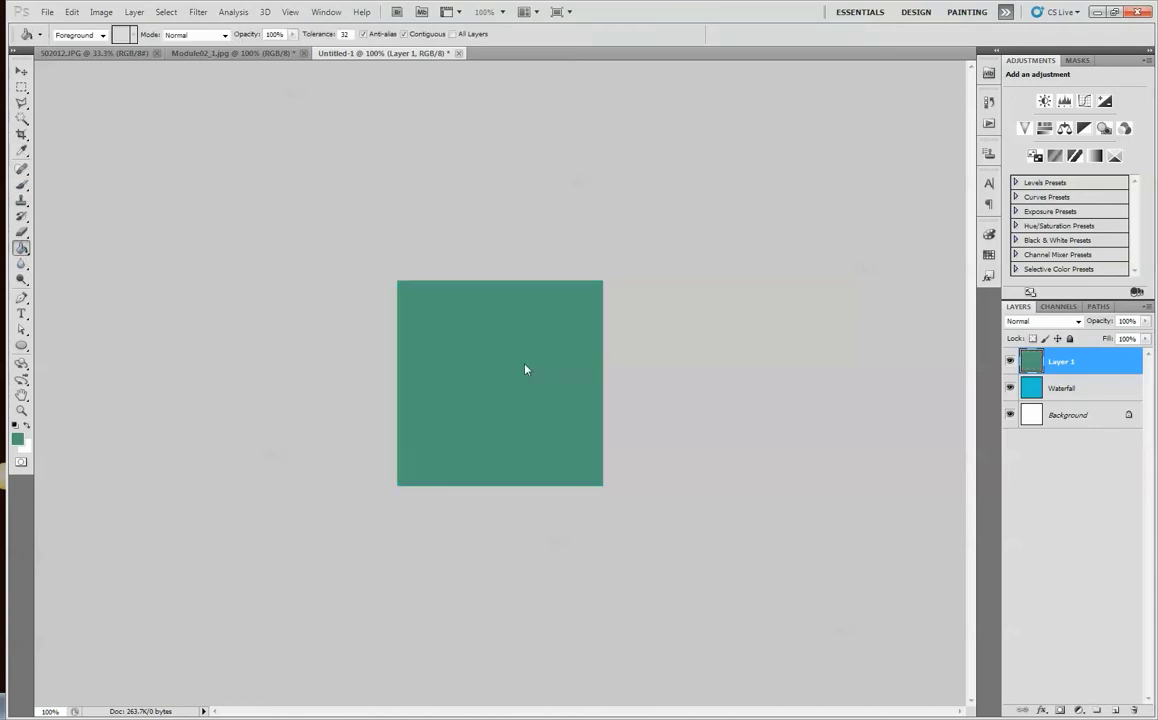
Toggle the green layer's visibility off and on, and rename the layer as Moss.
left_click(1010, 362)
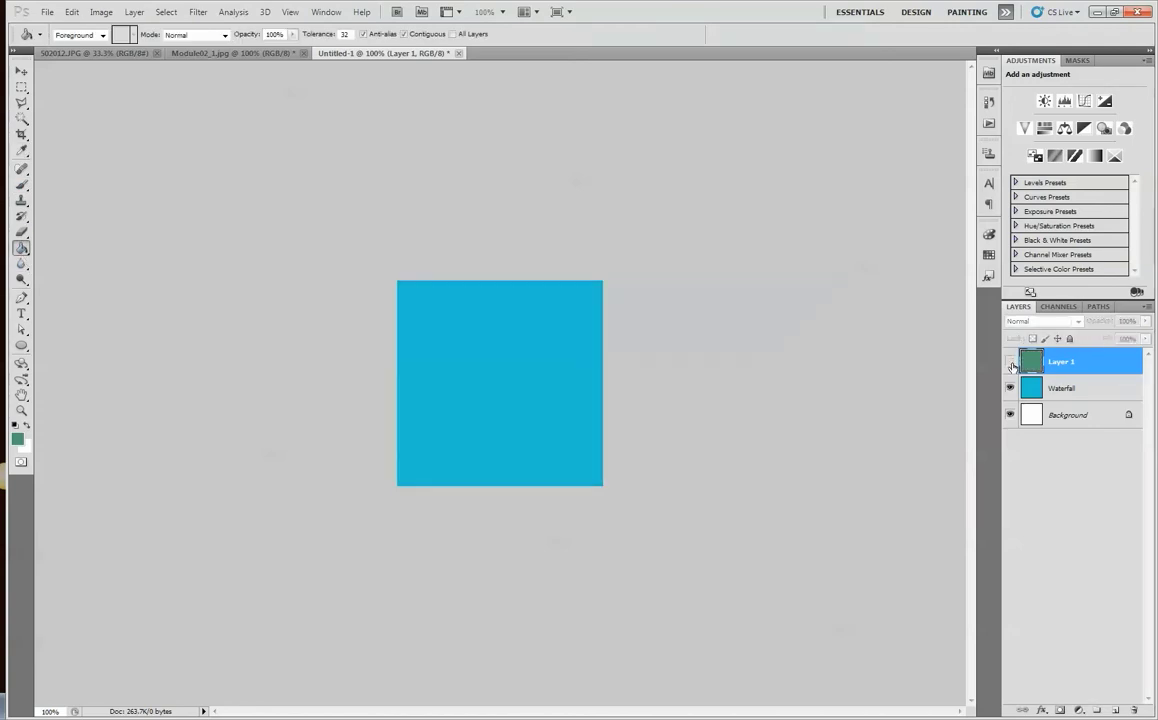
left_click(1010, 362)
double_click(1061, 361)
type("Moss")
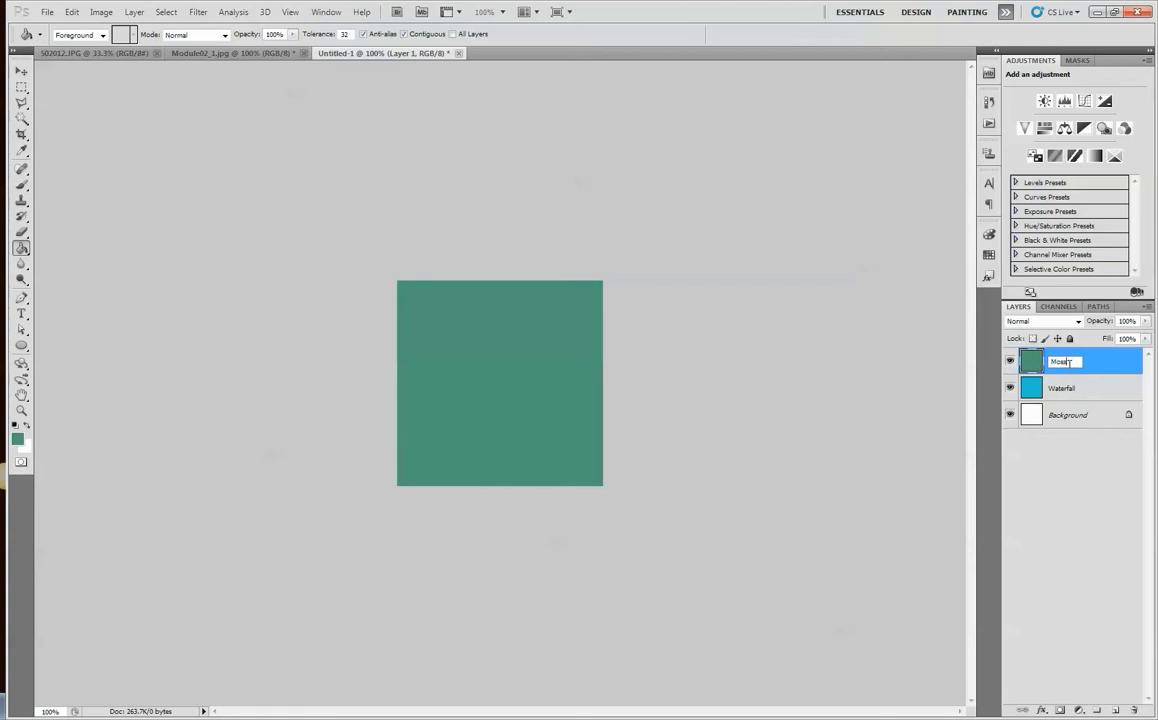
key("Return")
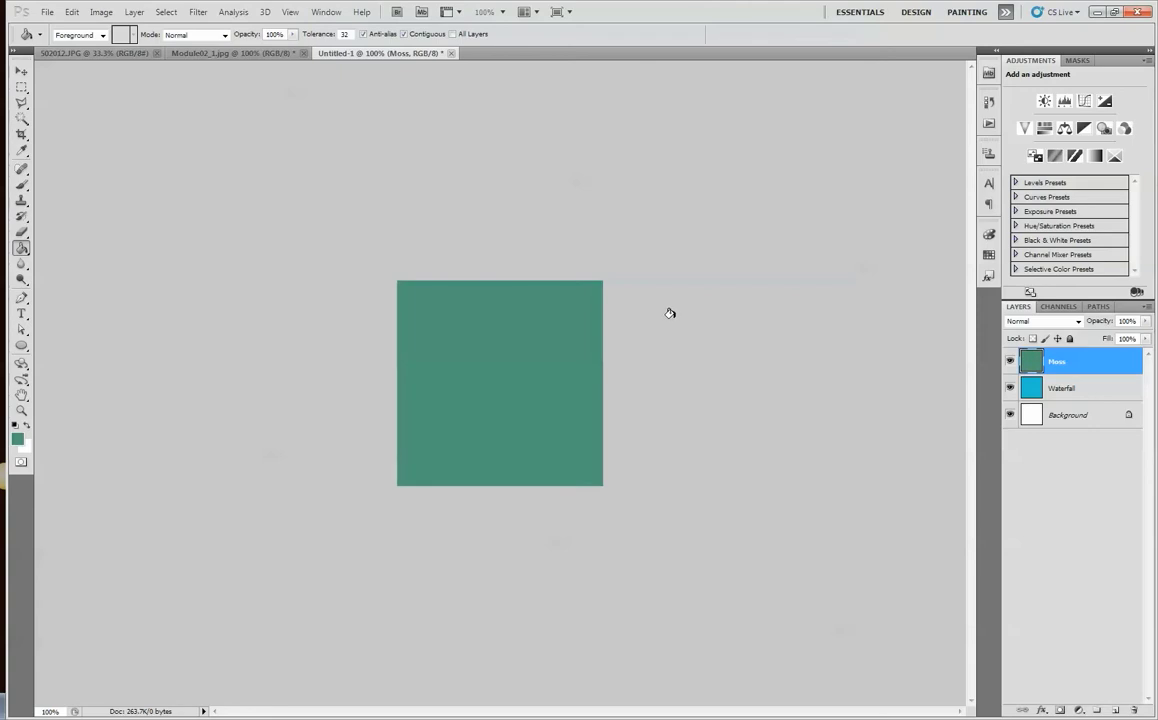
Mix a light purple foreground colour with hue 295°, saturation 38% and brightness 69%.
left_click(989, 236)
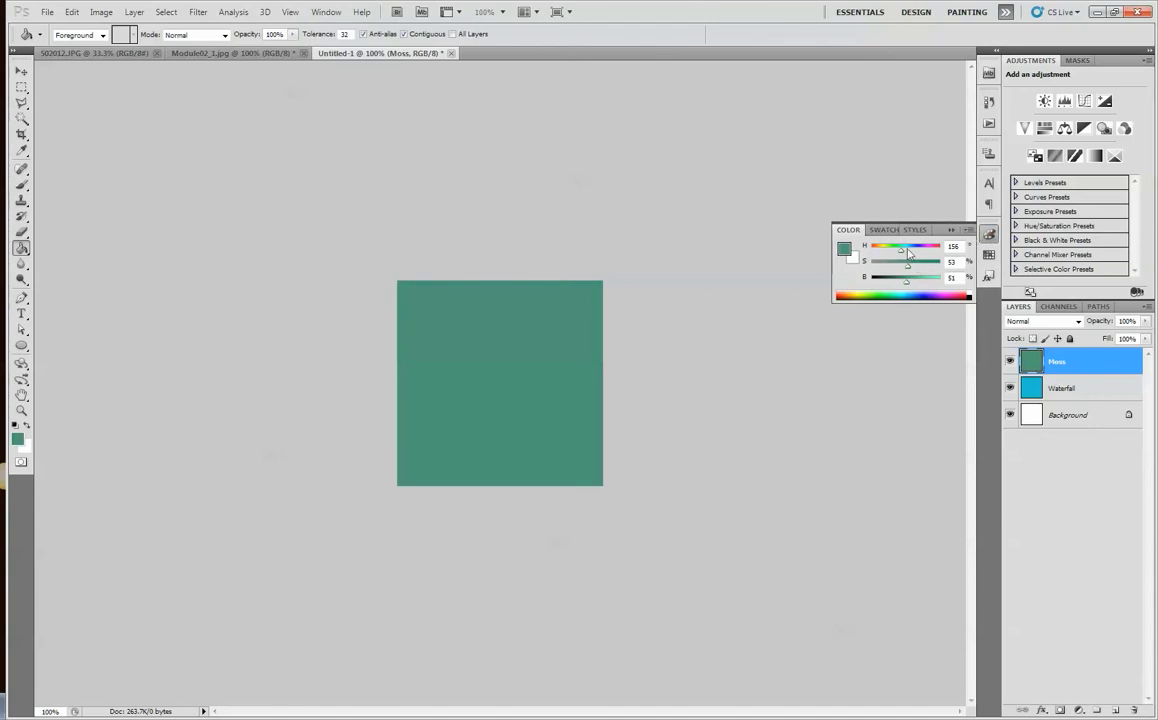
mouse_move(902, 252)
left_mouse_down()
mouse_move(889, 252)
mouse_move(919, 267)
mouse_move(898, 268)
left_mouse_up()
left_click_drag(909, 285, 919, 284)
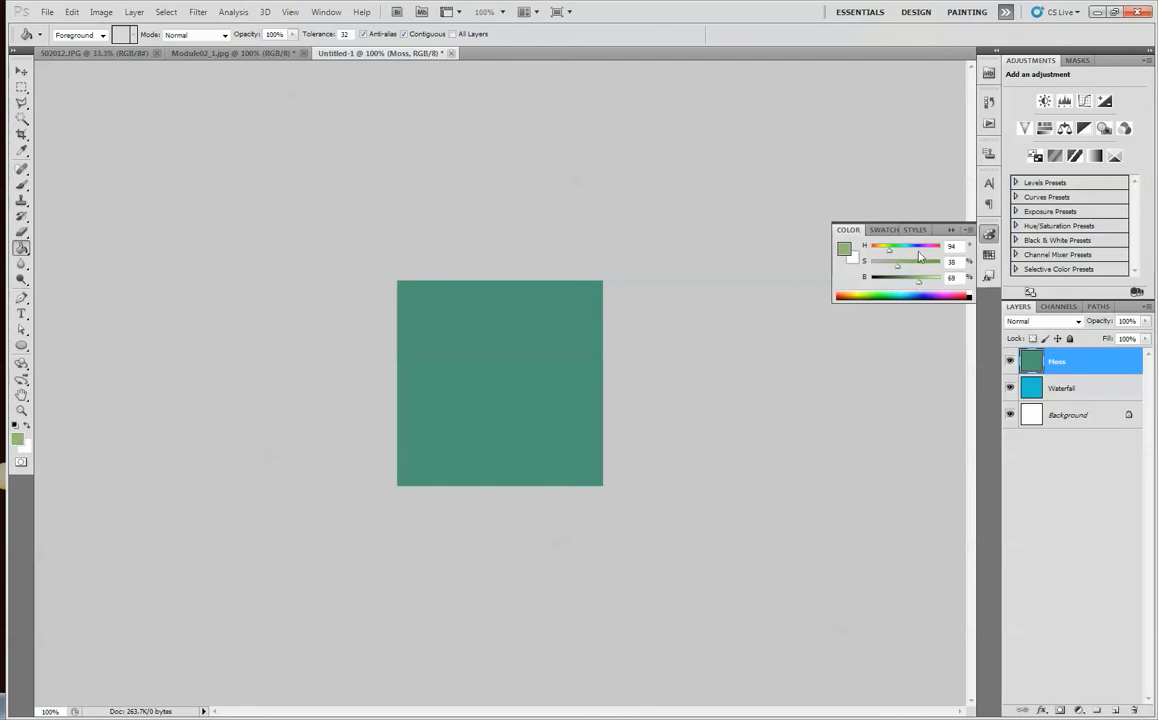
left_click(926, 251)
Add a single new layer above Moss and fill it with the light purple, discarding any extra layer.
double_click(1117, 712)
left_click_drag(1105, 363, 1134, 711)
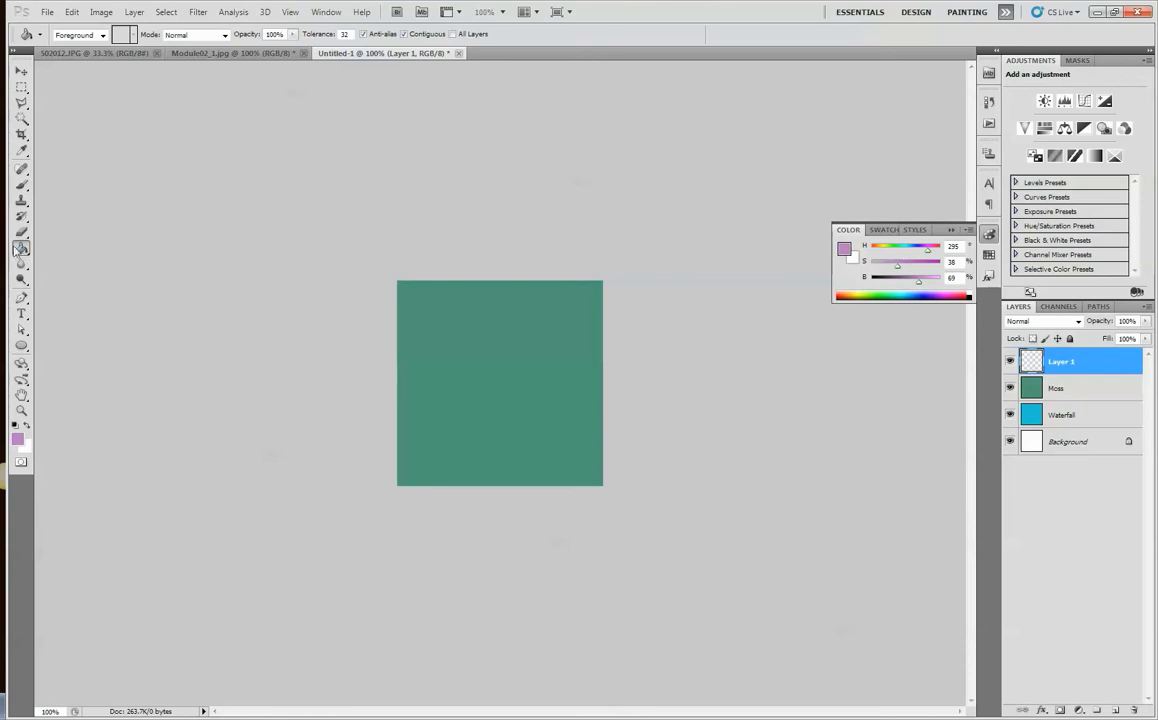
left_click(468, 345)
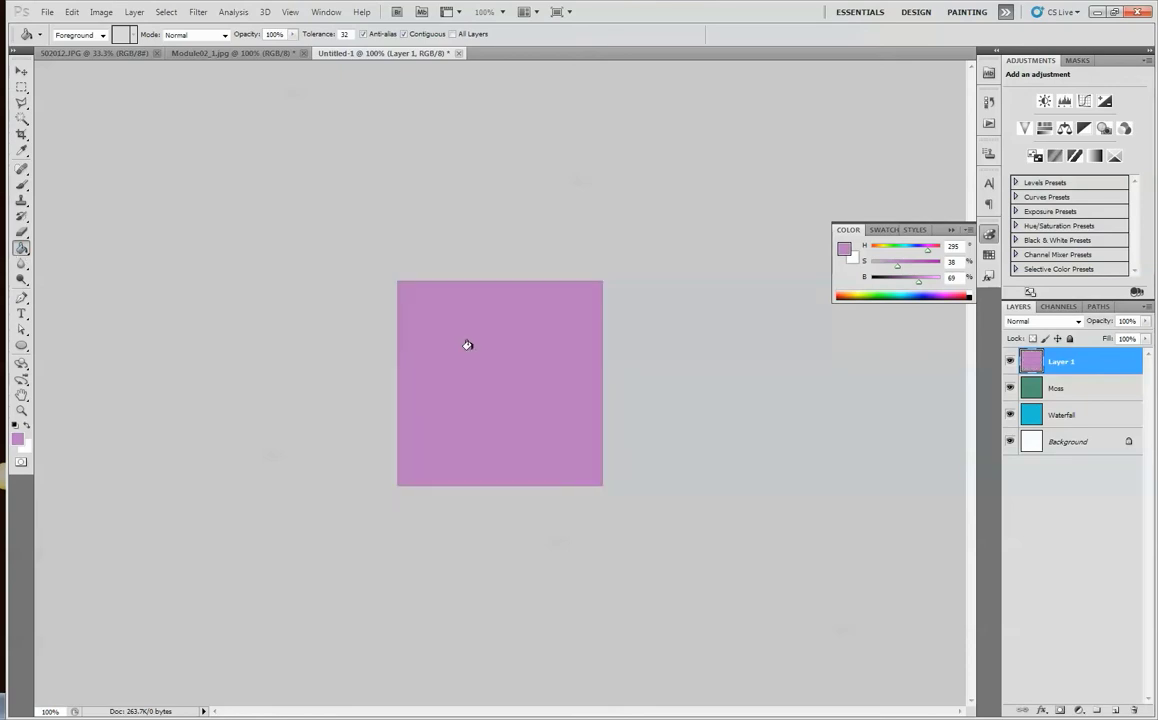
Rename the purple layer as Lavender.
double_click(1061, 362)
type("Lavender")
key("Return")
Switch to the Gradient Tool and return to the Paint Bucket Tool.
left_click(21, 250)
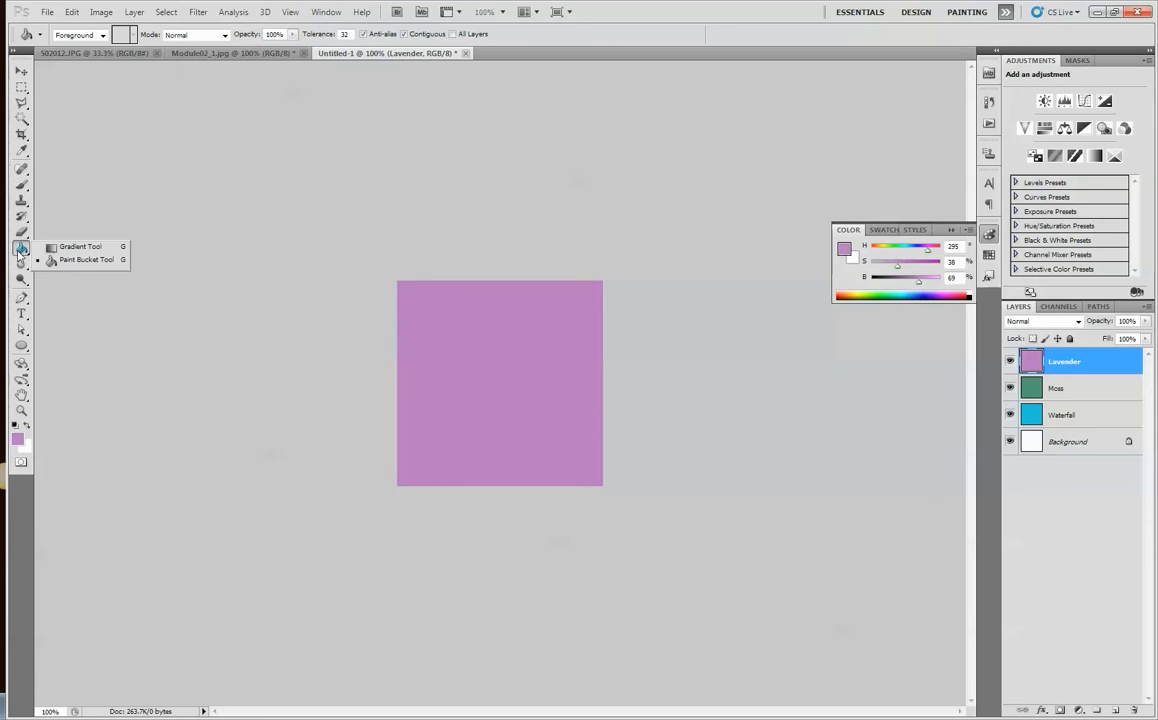
left_click(66, 248)
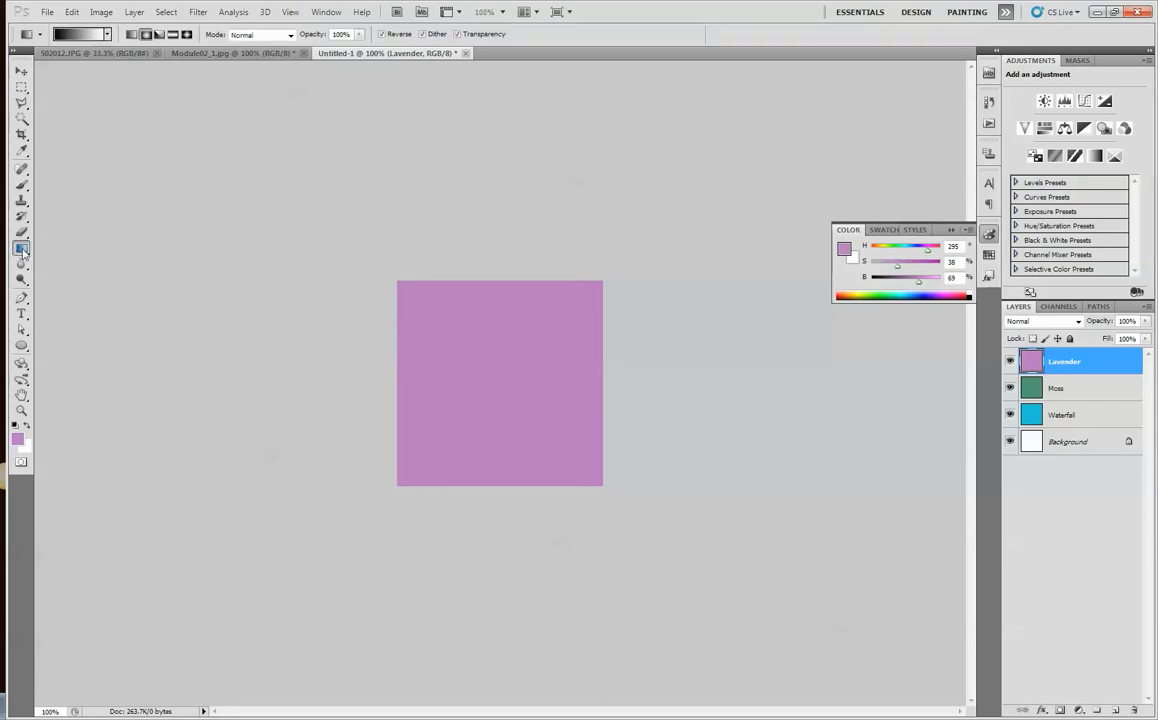
left_click(22, 252)
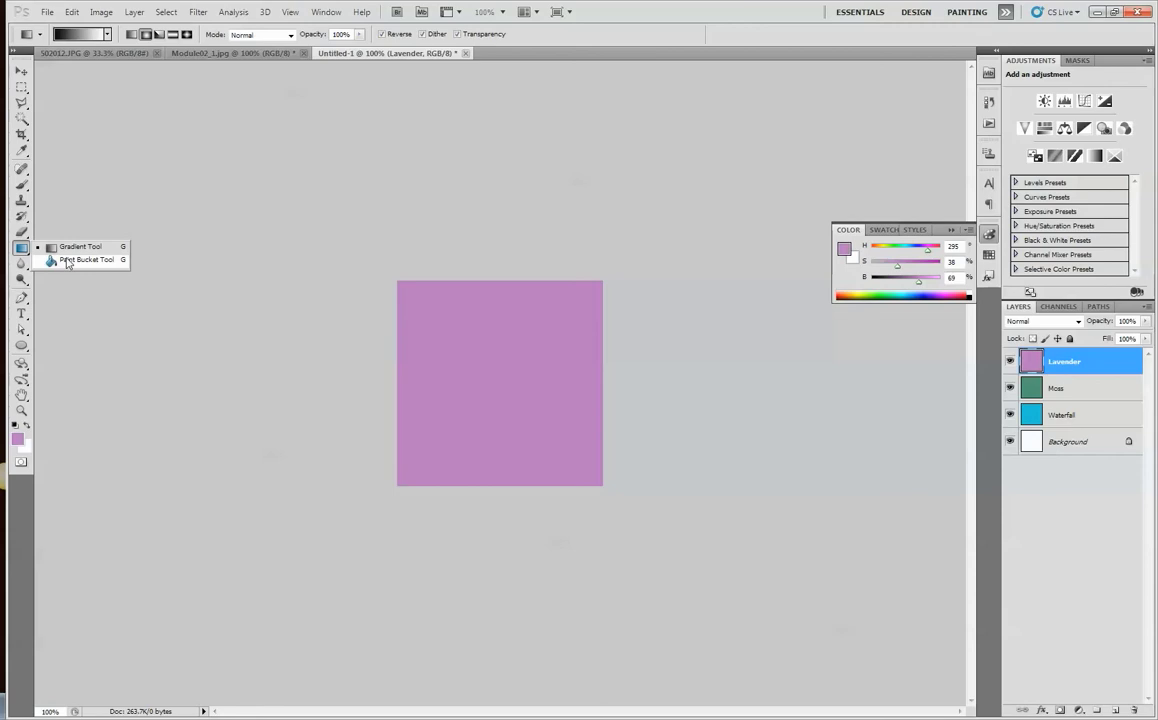
left_click(67, 261)
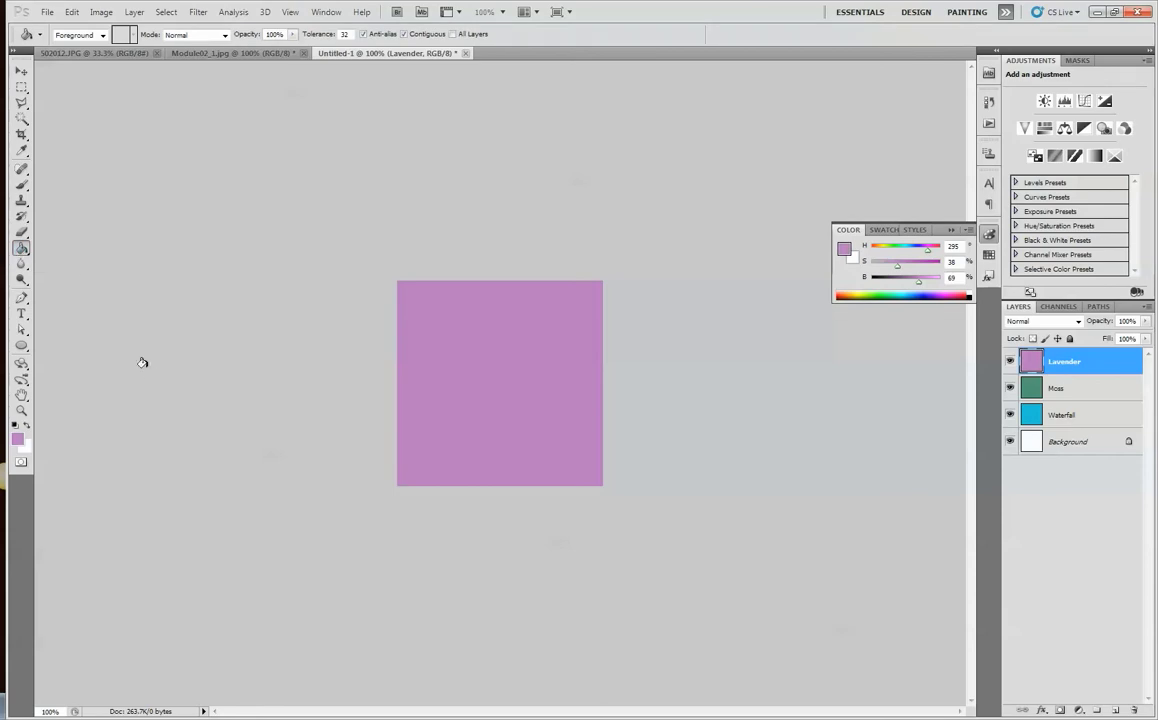
Hide the Lavender and Moss layers and make Waterfall the active layer.
left_click(1009, 361)
left_click(1009, 388)
left_click(1078, 392)
left_click(1082, 414)
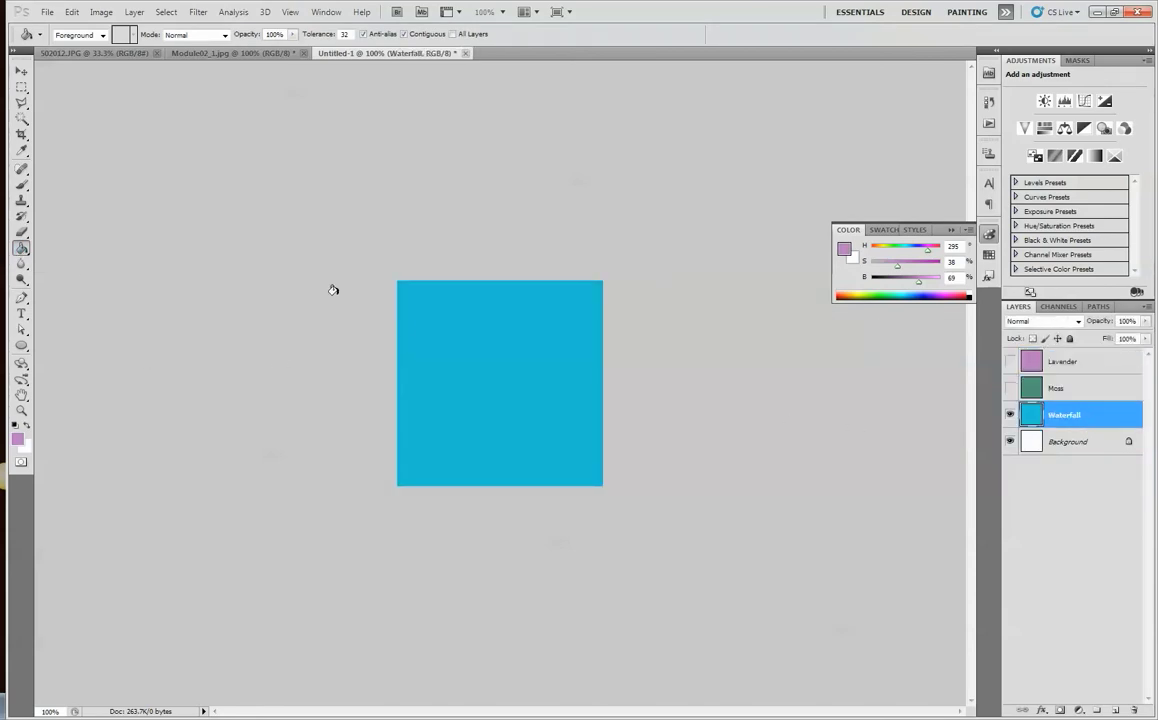
Save the Waterfall swatch as a JPEG named Waterfall in the Desktop's Swatches folder, at maximum quality 12.
left_click(45, 12)
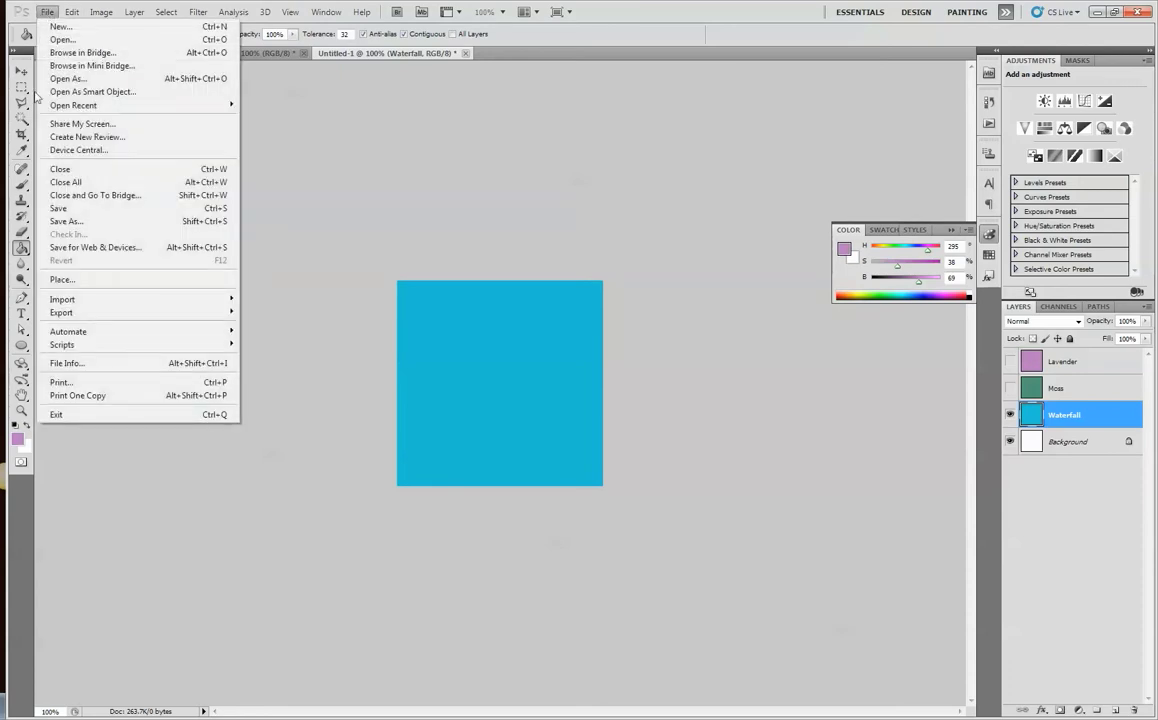
left_click(76, 222)
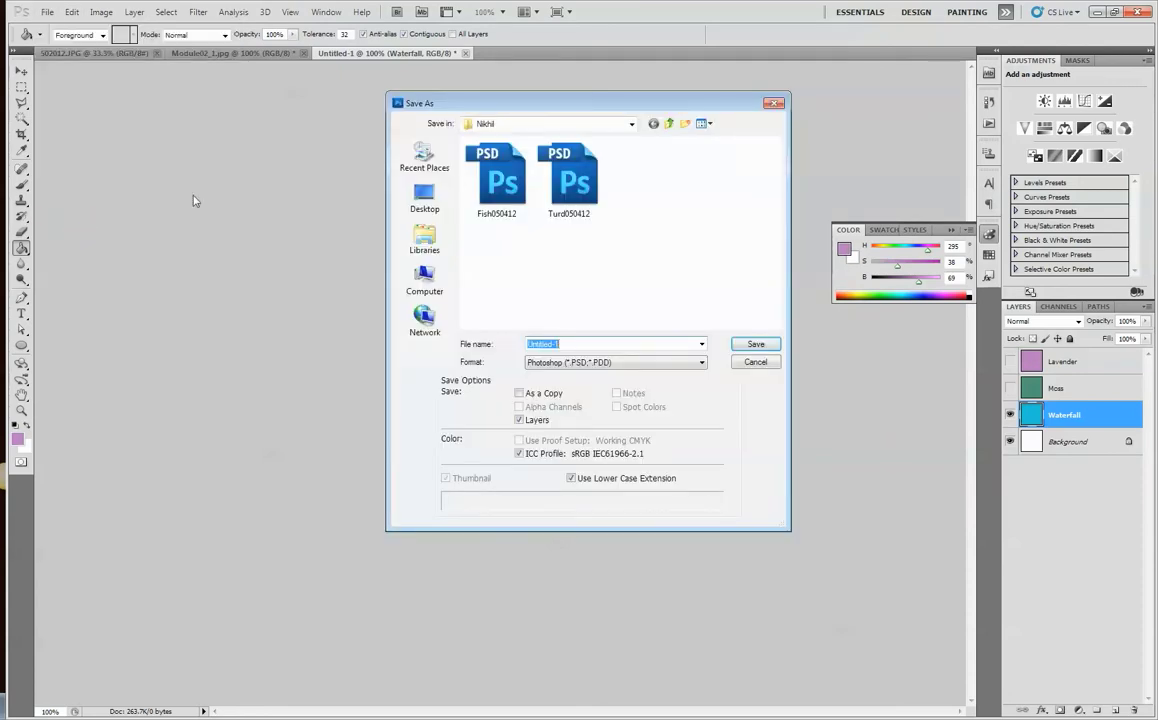
left_click(430, 206)
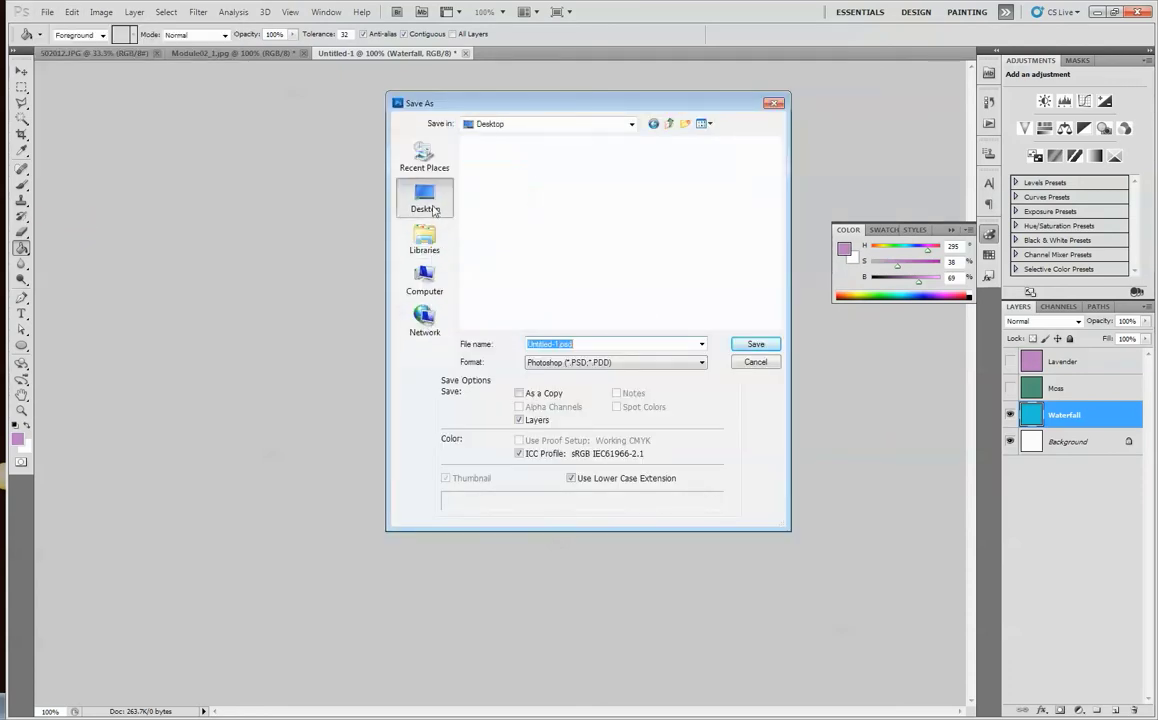
left_click_drag(775, 158, 779, 289)
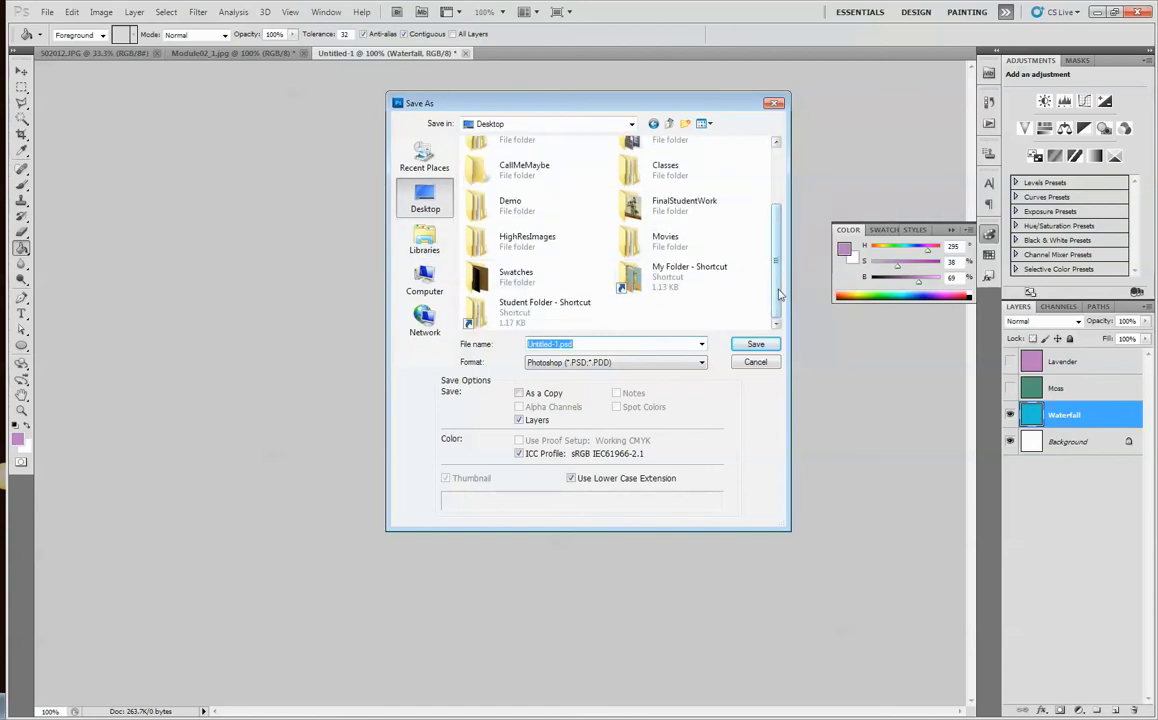
double_click(522, 268)
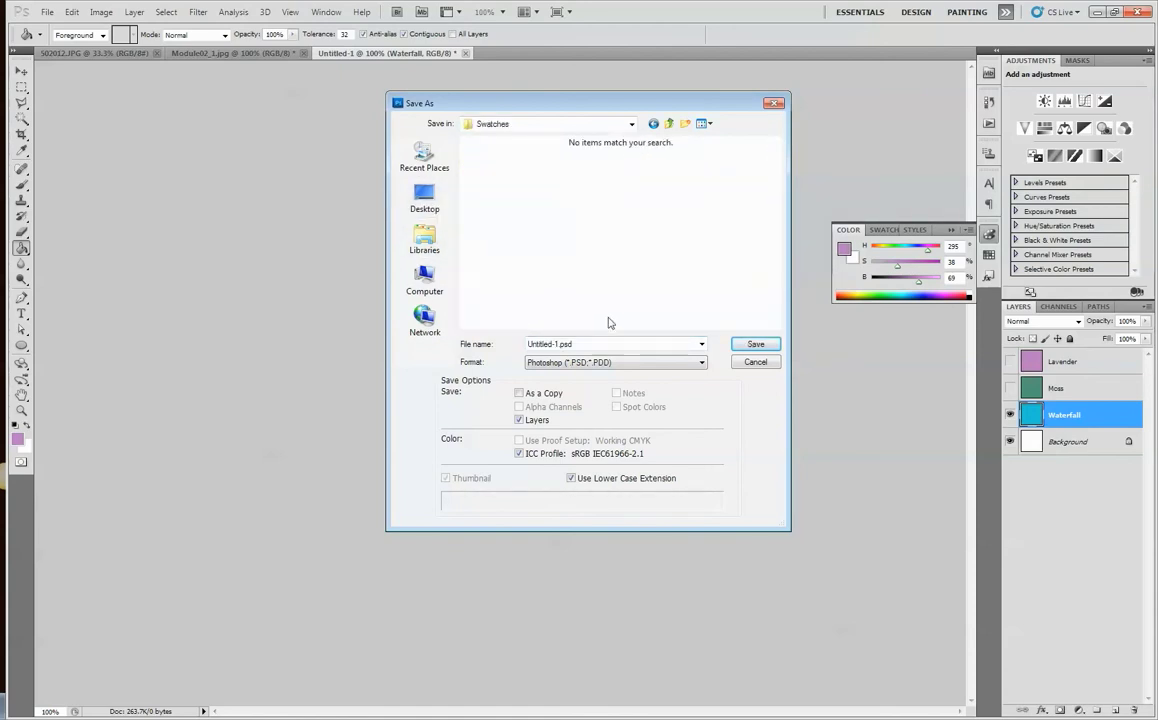
left_click(615, 362)
left_click(574, 456)
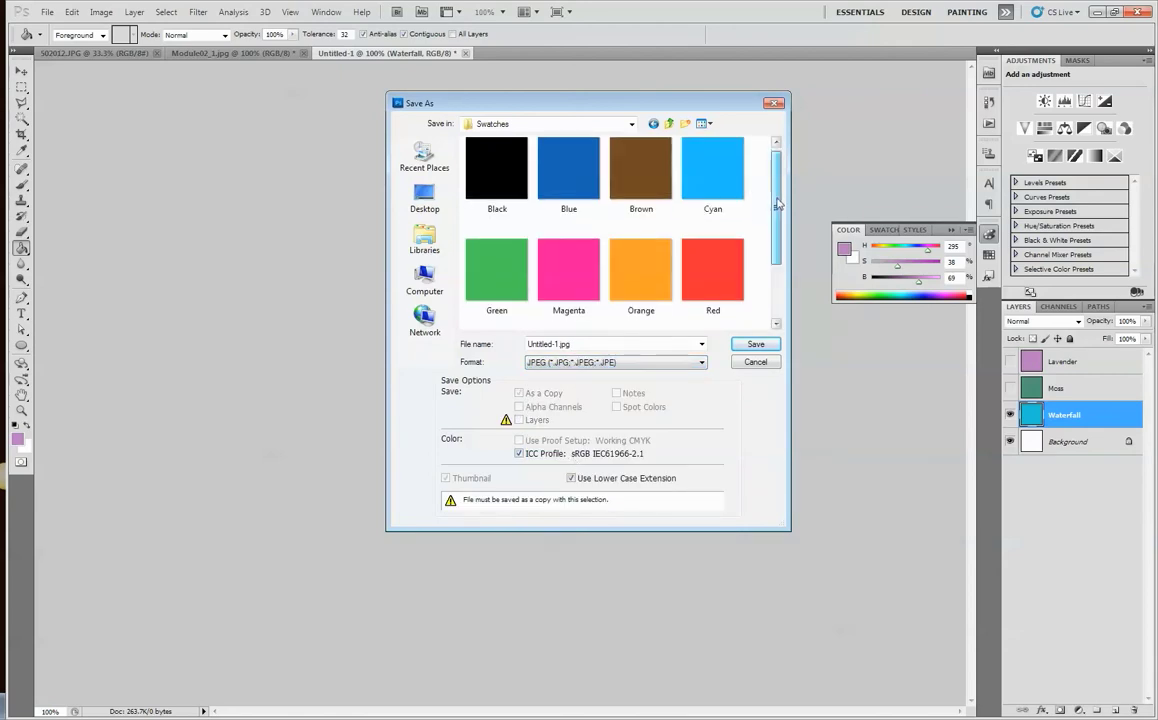
left_click_drag(778, 204, 778, 262)
left_click_drag(579, 344, 419, 341)
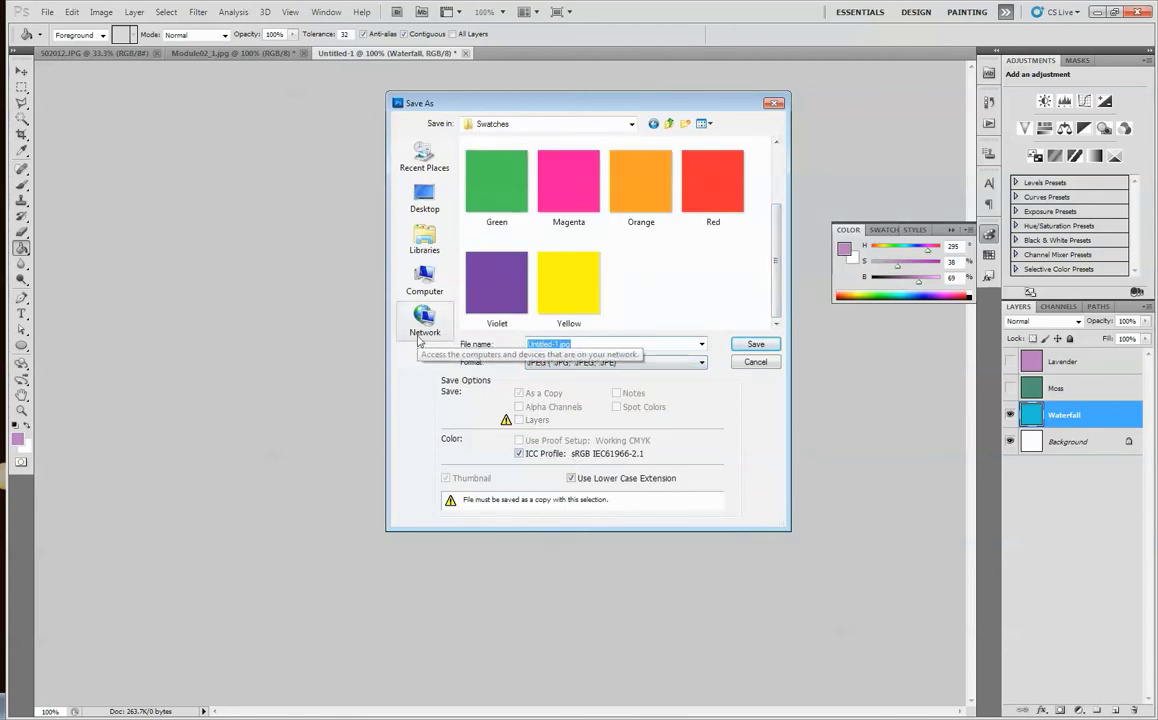
type("Waterfall")
left_click(754, 345)
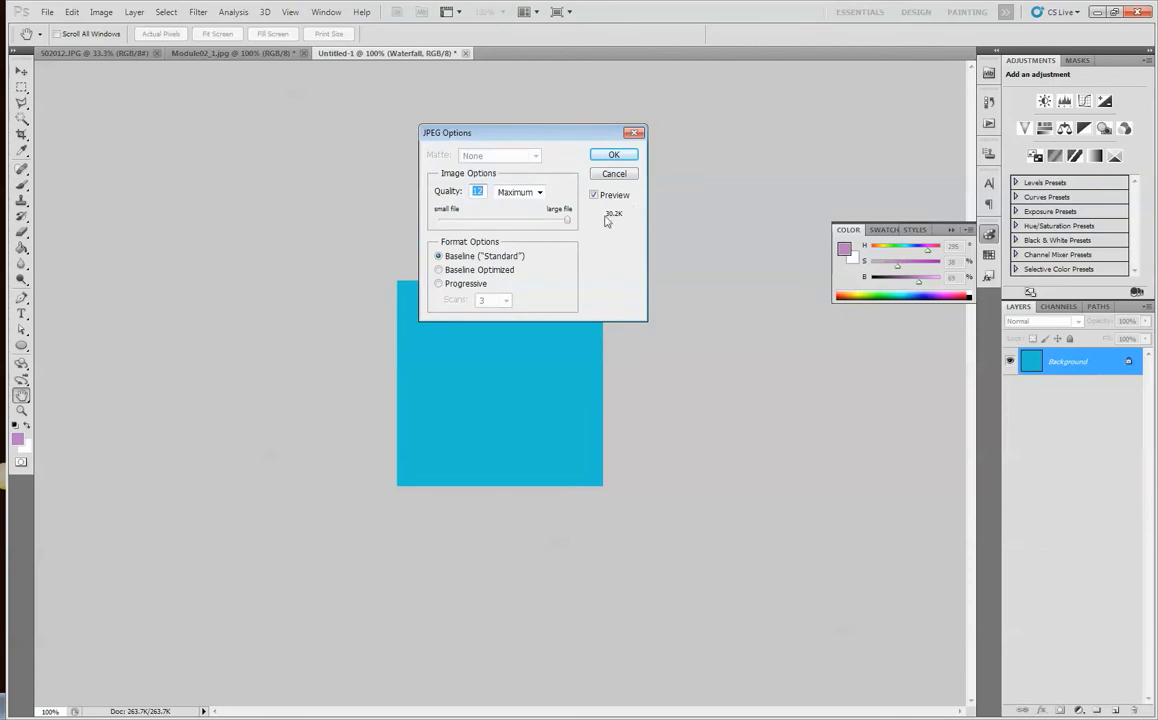
left_click(615, 156)
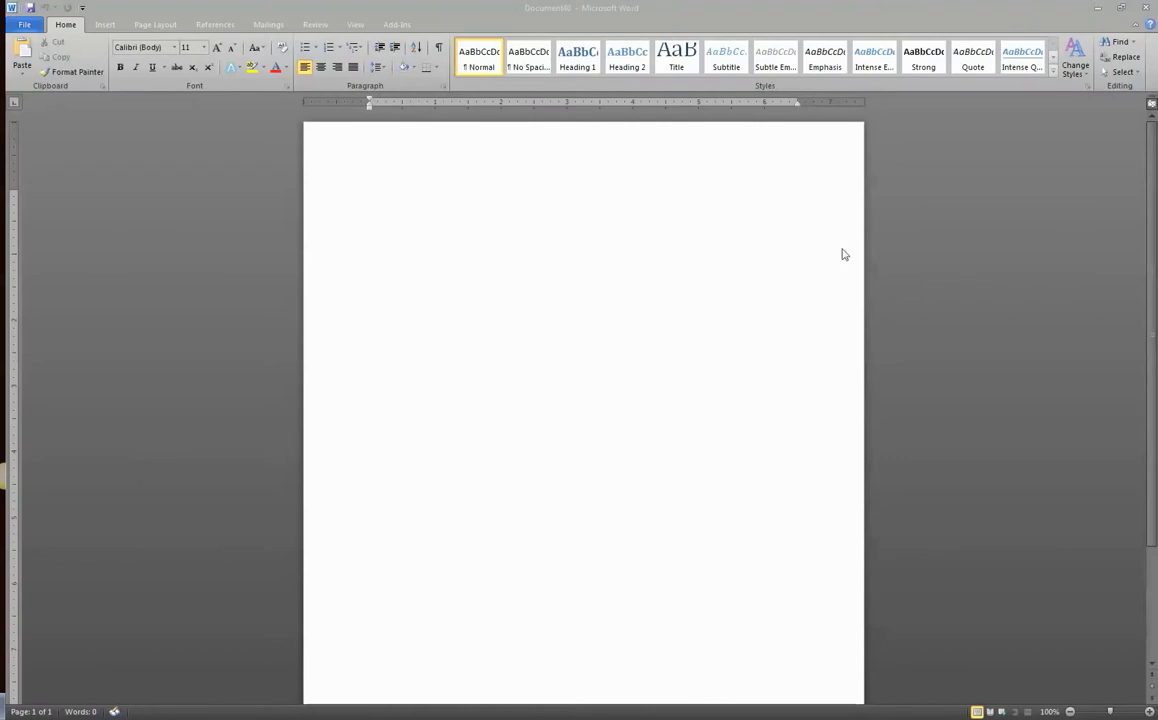
In a blank Word document, enter the lines "Creating and Naming Colors" and "Module 02", followed by the author's full name.
left_click(538, 184)
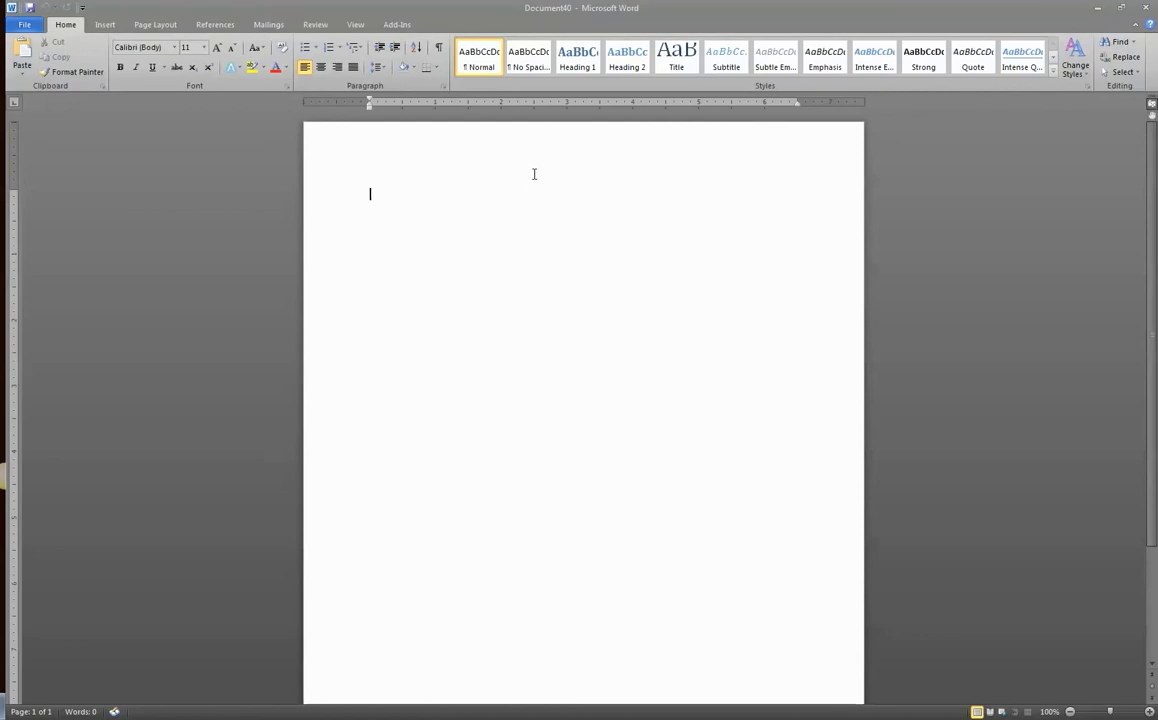
type("c")
key("BackSpace")
key("BackSpace")
key("BackSpace")
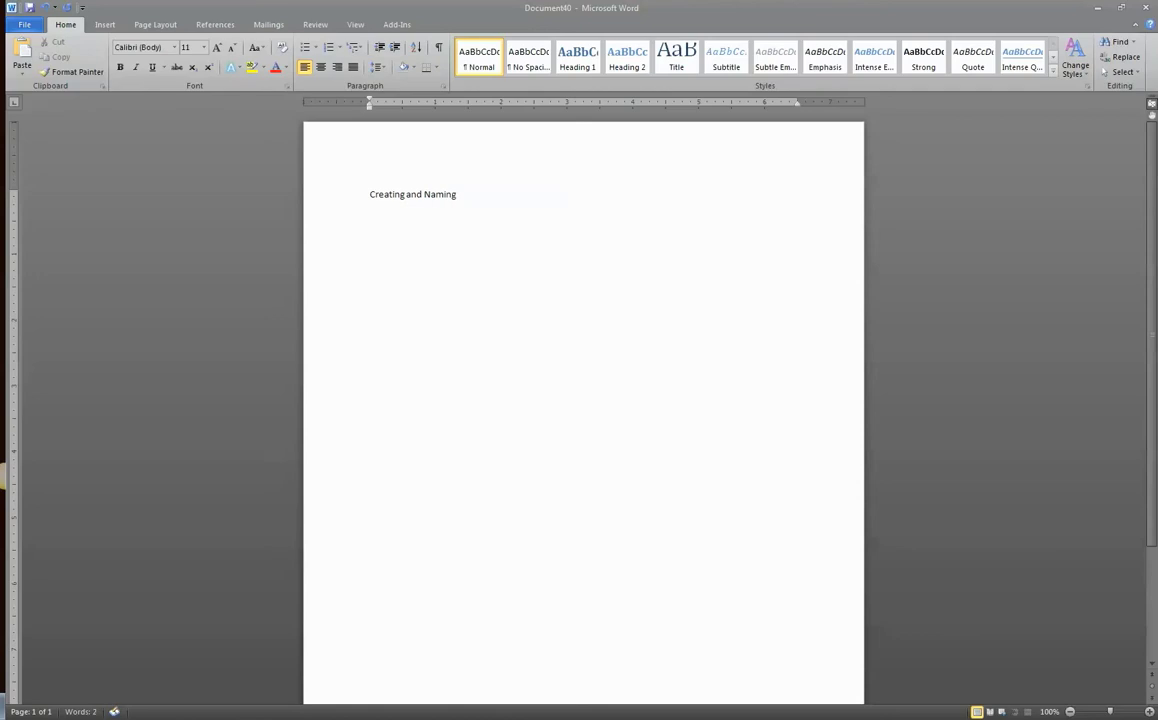
type("Colors")
key("Return")
type("Module 02")
key("Return")
type("Anand")
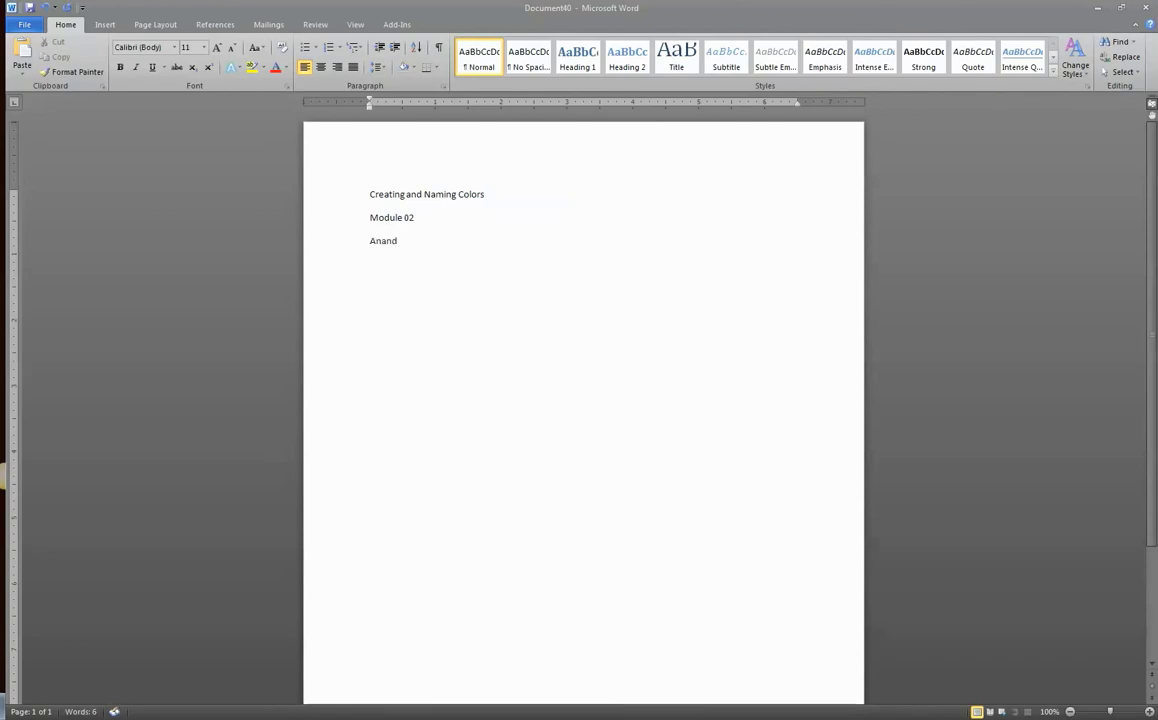
type(" Hurkadli")
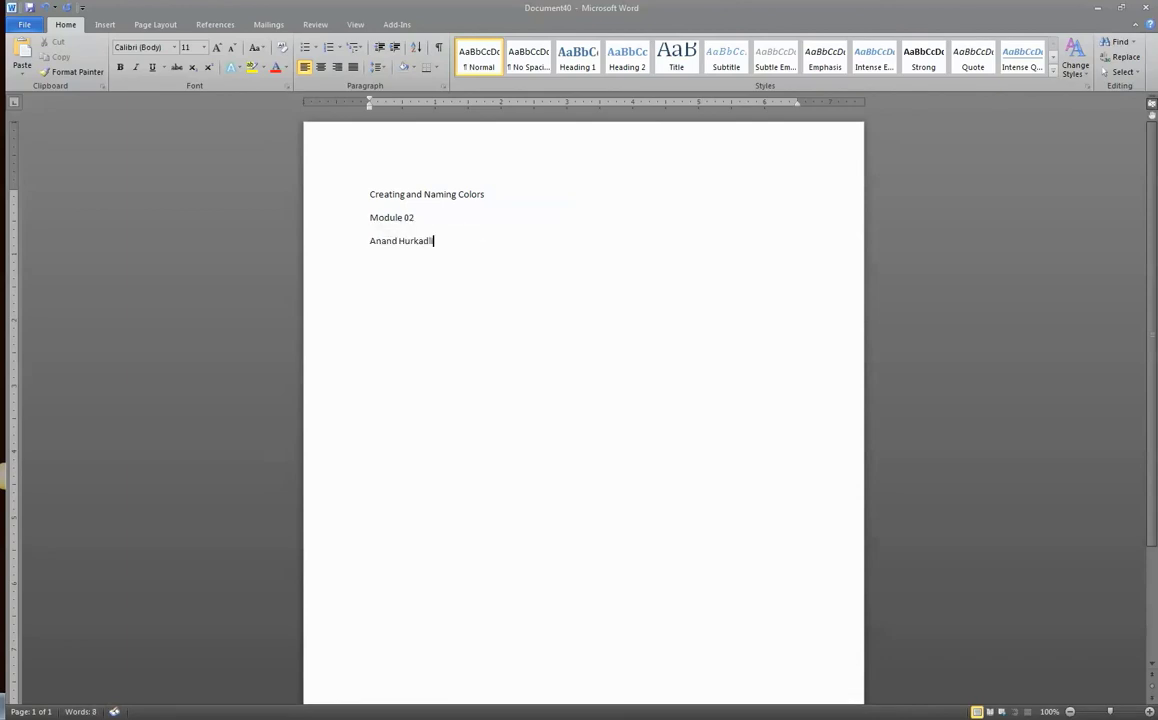
Apply the Title style to the "Creating and Naming Colors" line and the Heading 2 style to "Module 02".
left_click_drag(490, 195, 369, 195)
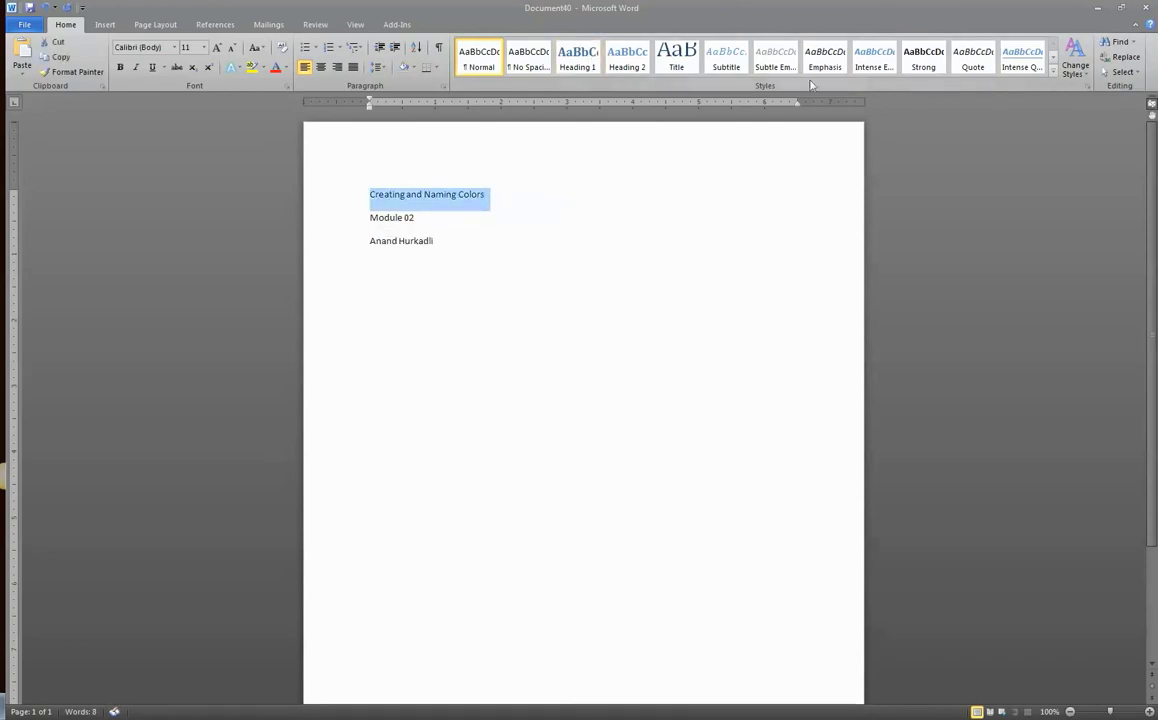
left_click(578, 58)
left_click_drag(499, 235, 365, 236)
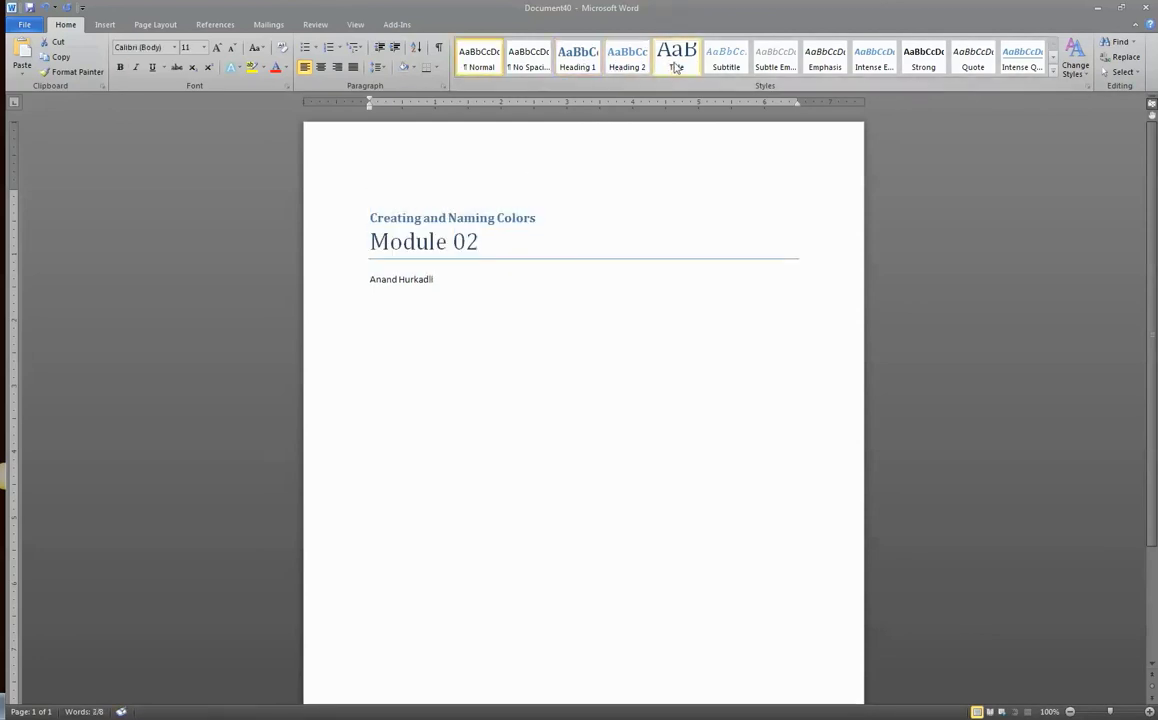
left_click(342, 217)
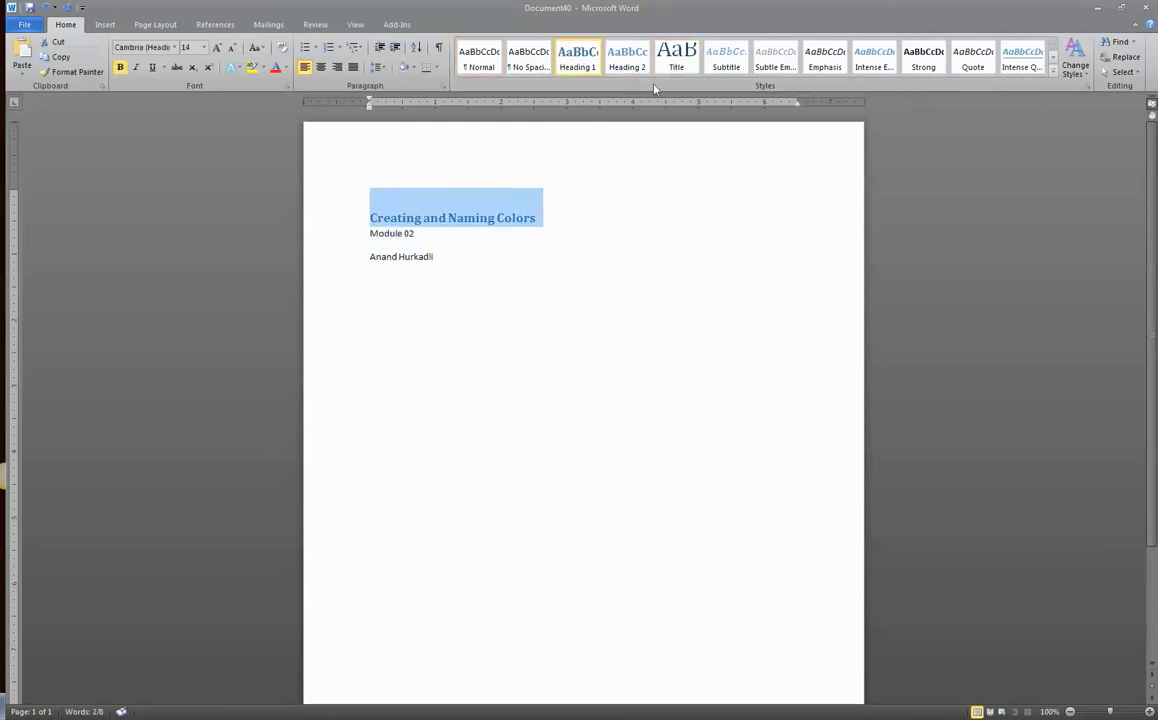
left_click(676, 55)
left_click(358, 240)
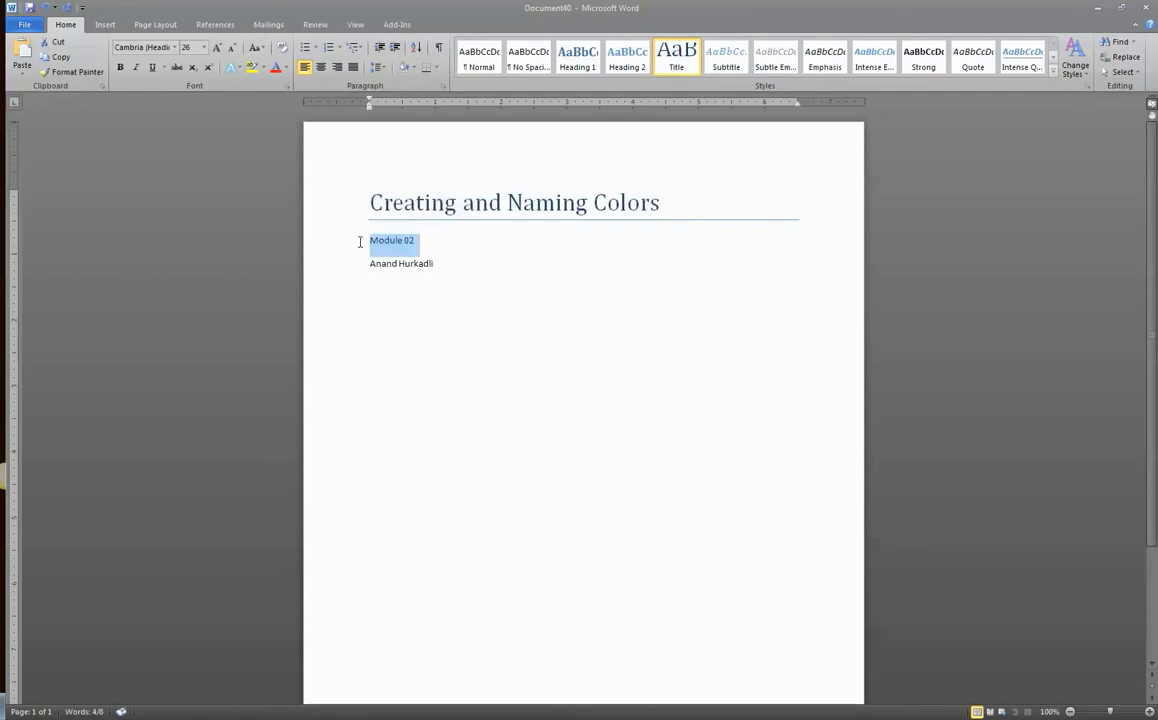
left_click(626, 60)
Insert a table of two columns and five rows below the author's name.
left_click(499, 303)
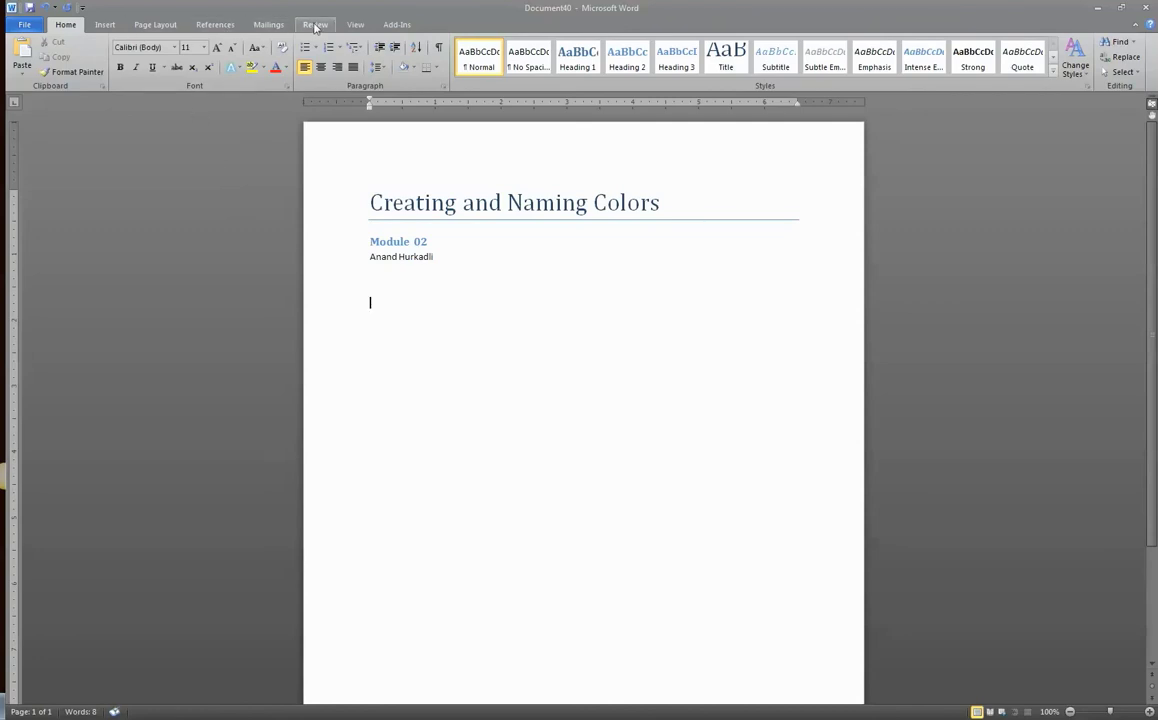
left_click(103, 25)
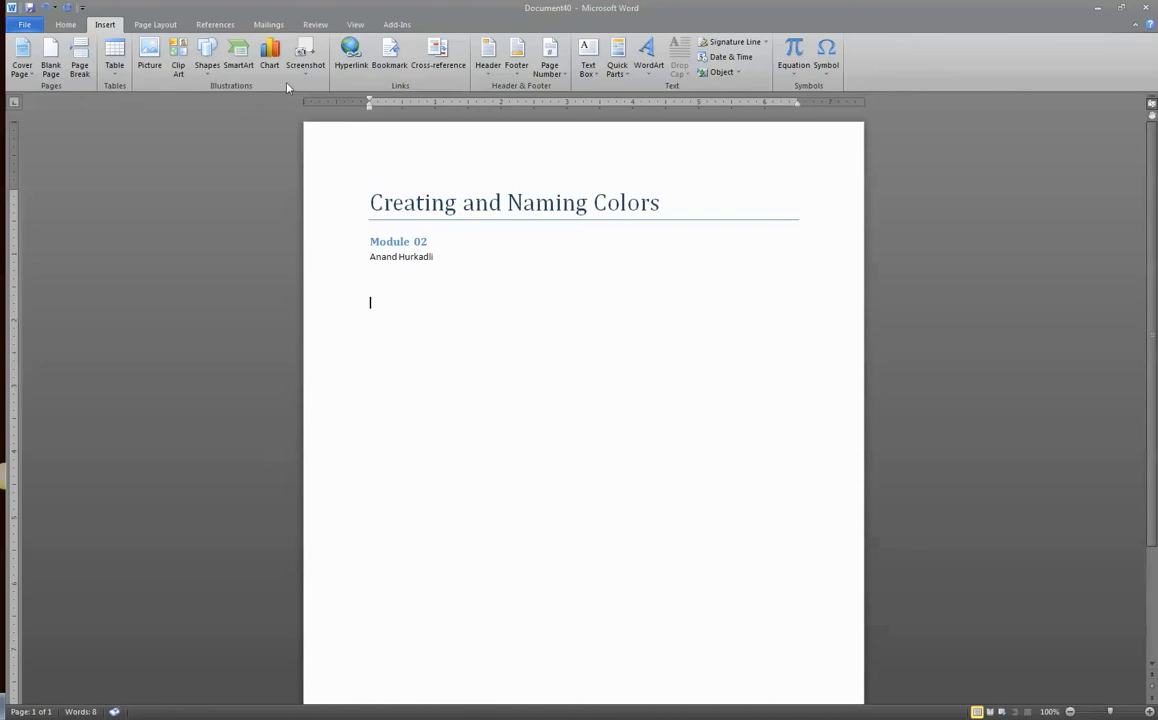
left_click(114, 68)
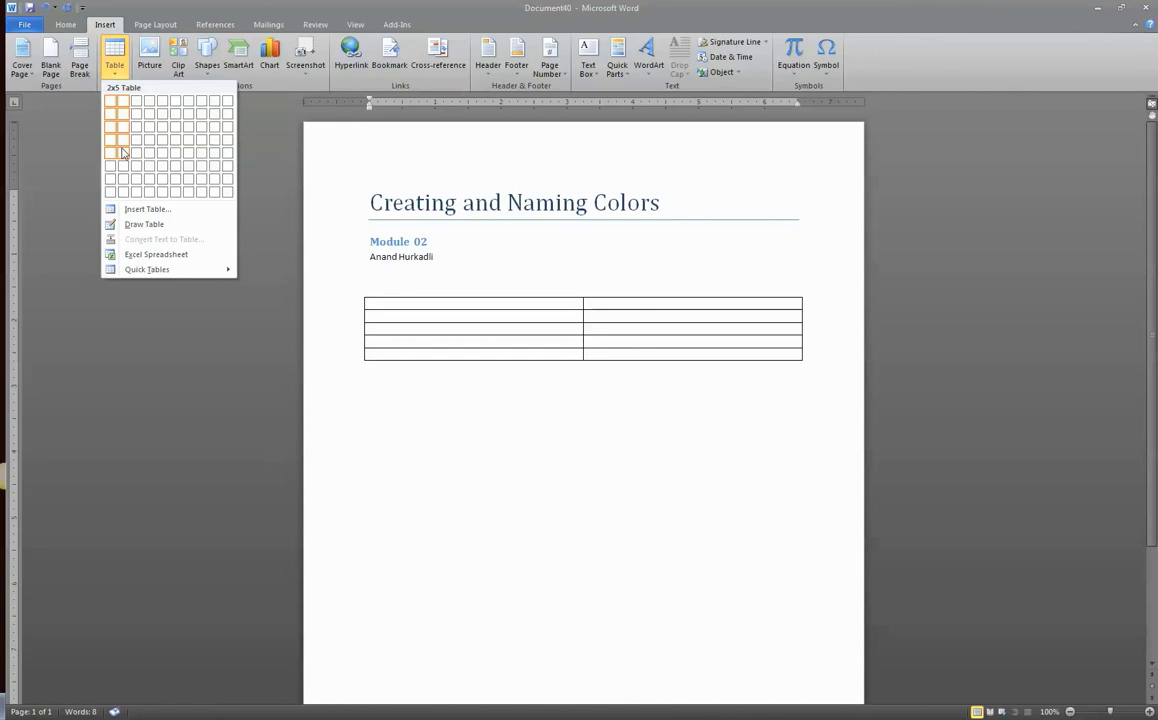
left_click(122, 152)
Delete the blank line above the table and add it back after the author's name.
left_click(440, 277)
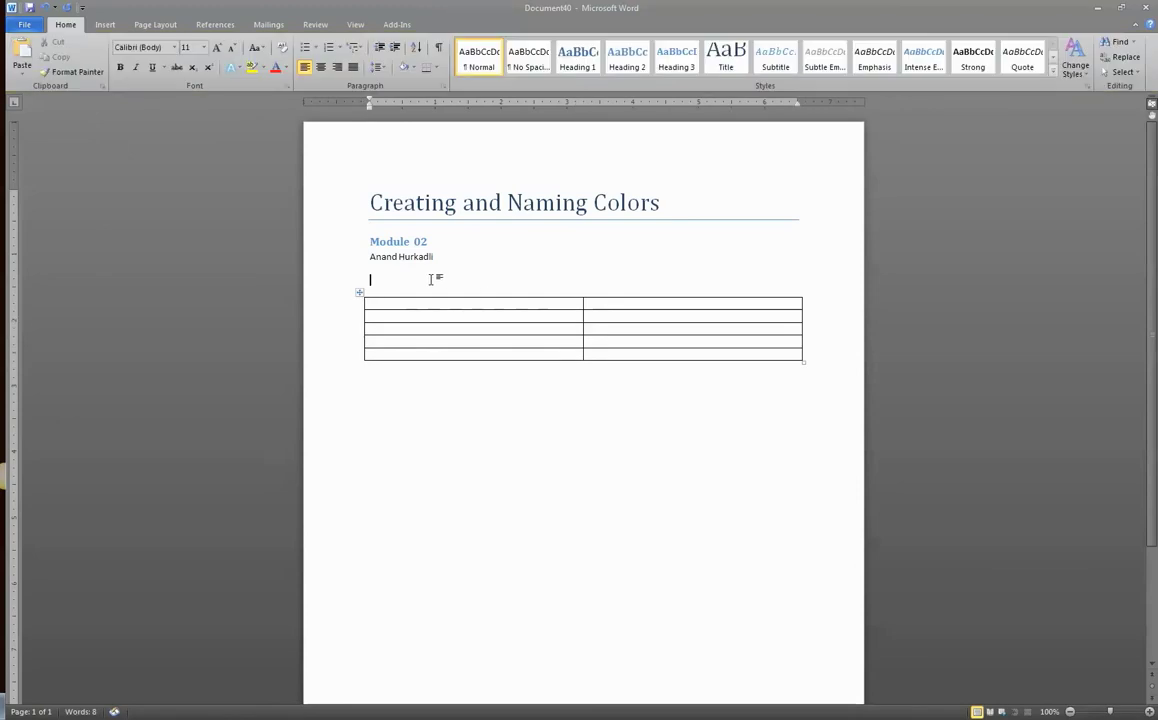
key("BackSpace")
left_click(466, 258)
key("Return")
Insert the Waterfall picture from the Desktop's Swatches folder into the table's first cell and label it "Waterfall".
left_click(433, 304)
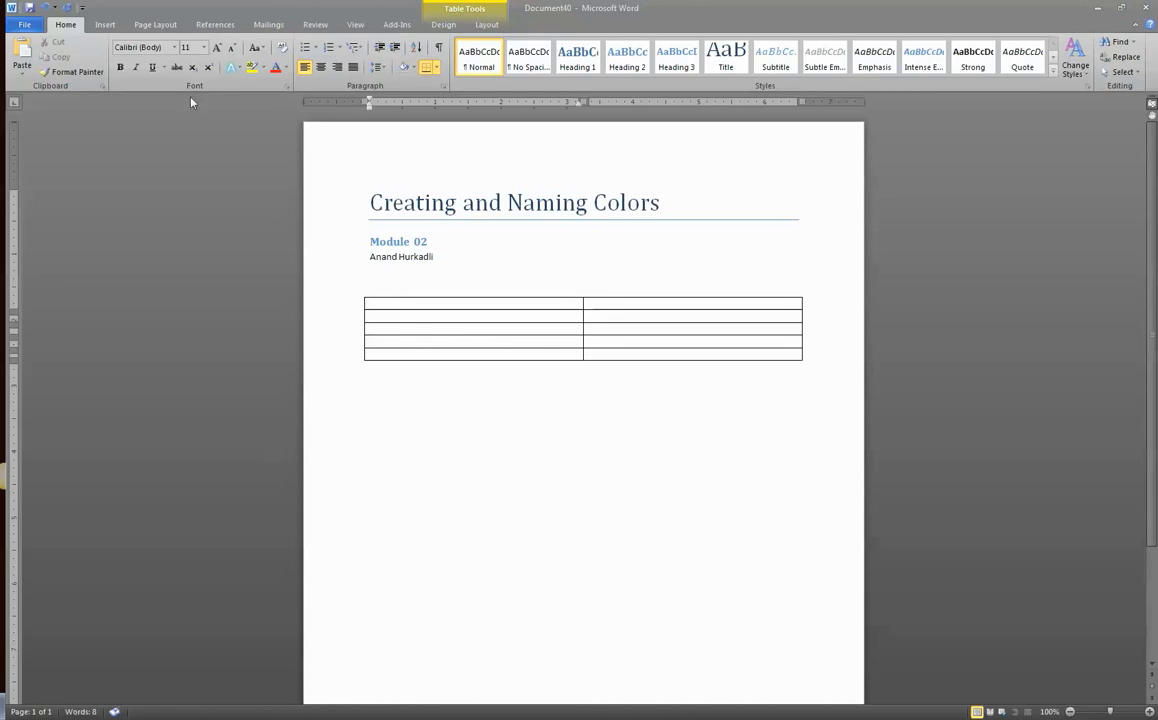
left_click(106, 25)
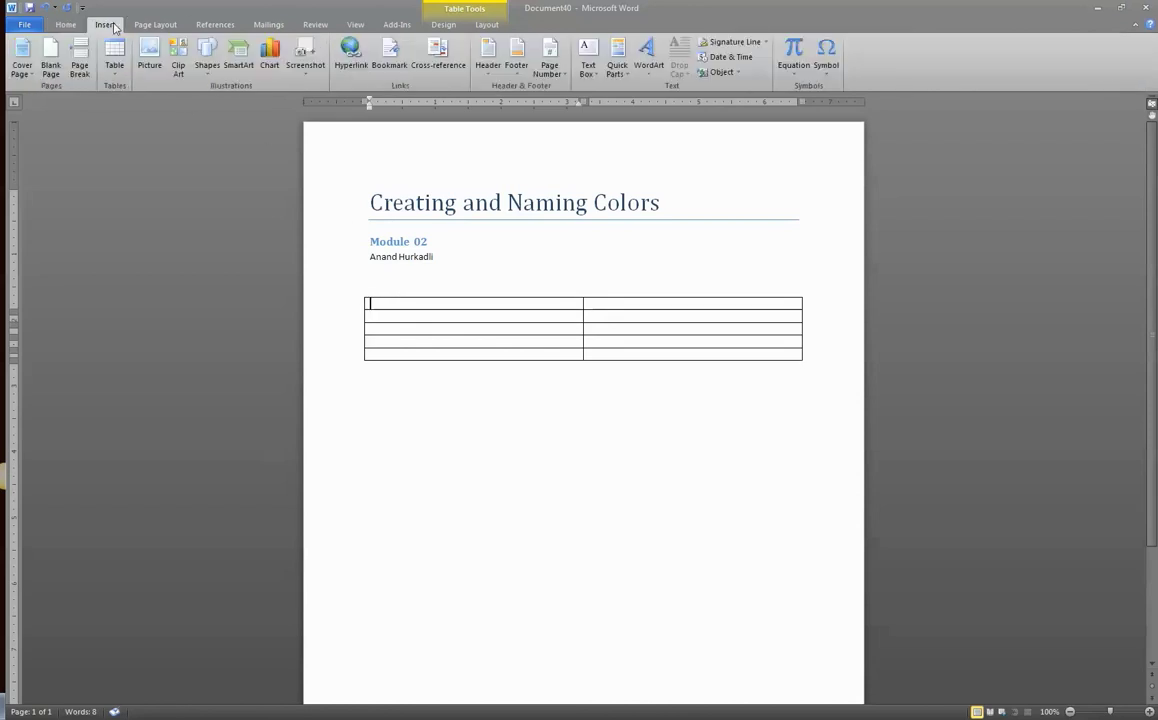
left_click(150, 64)
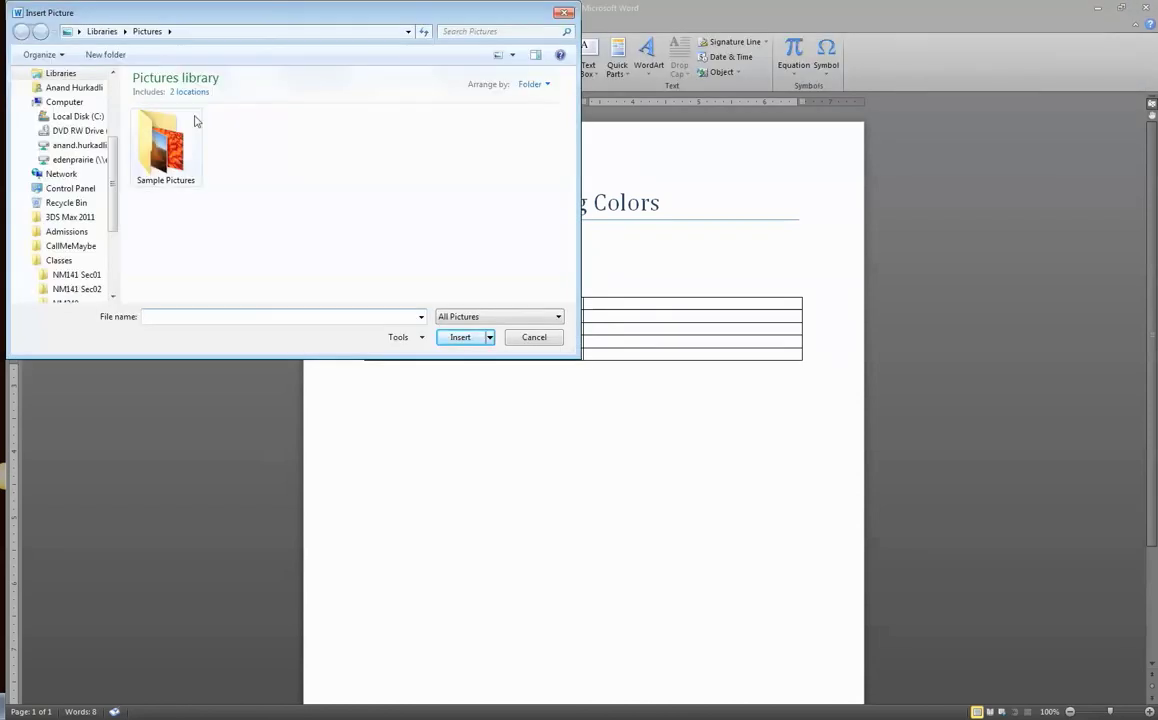
left_click(62, 122)
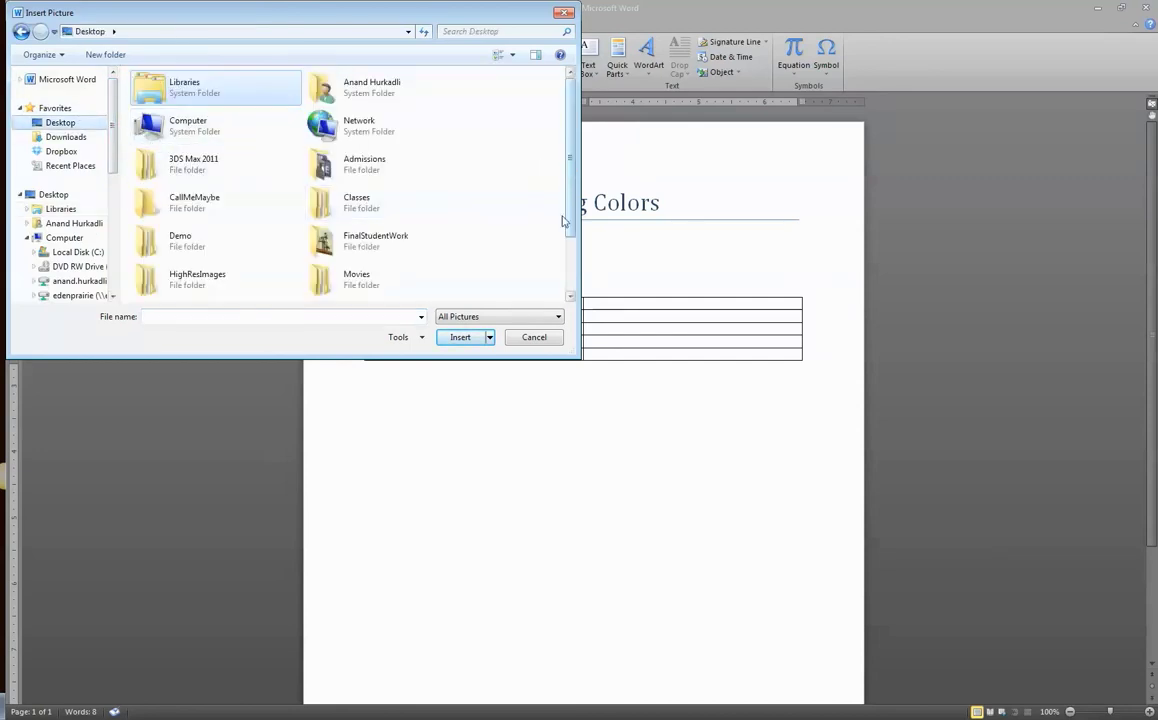
scroll(545, 165, "down", 2)
left_click(362, 245)
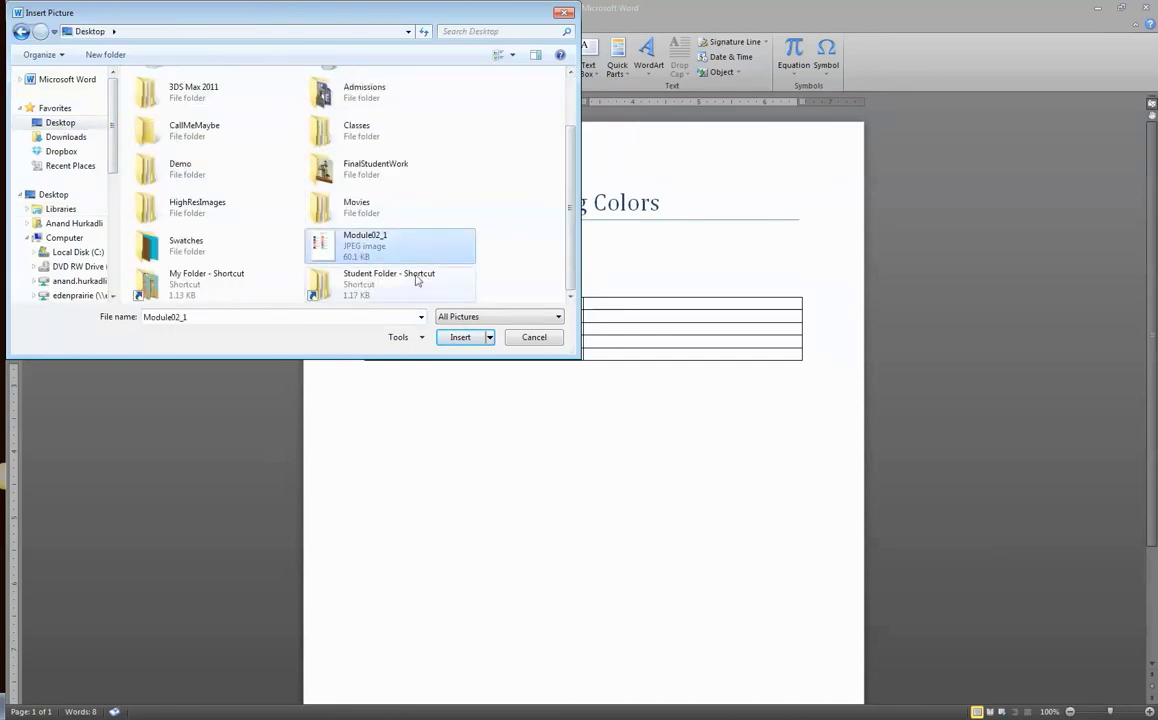
double_click(181, 250)
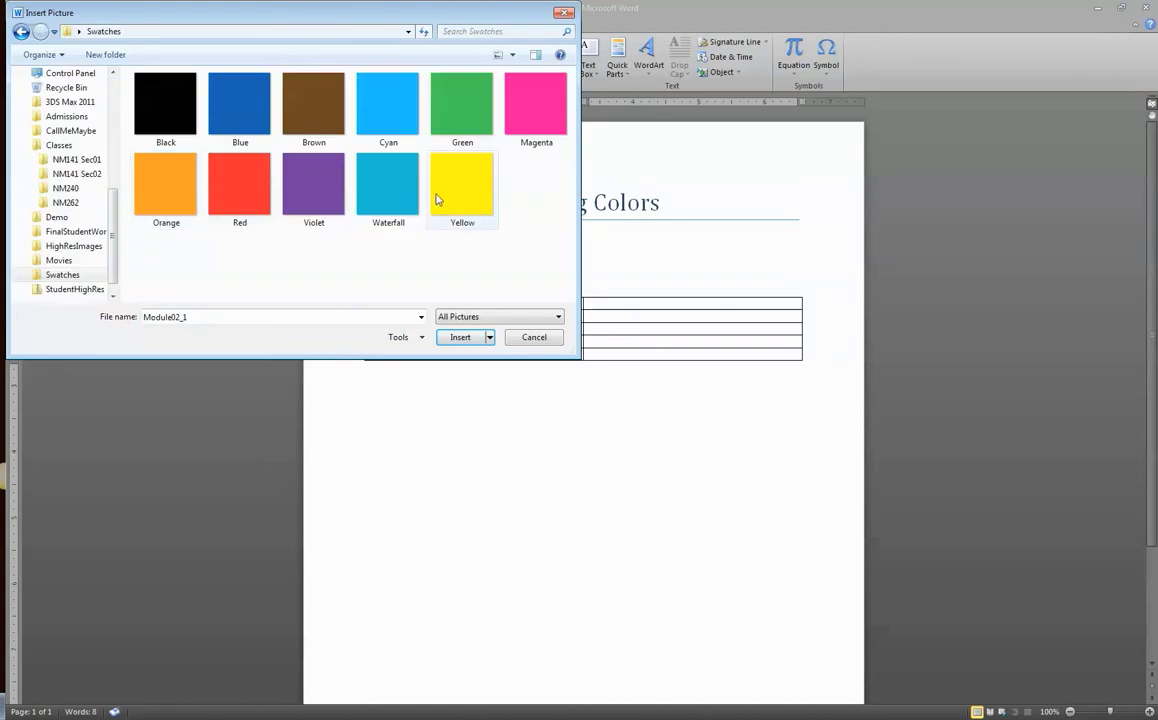
left_click(387, 188)
left_click(461, 339)
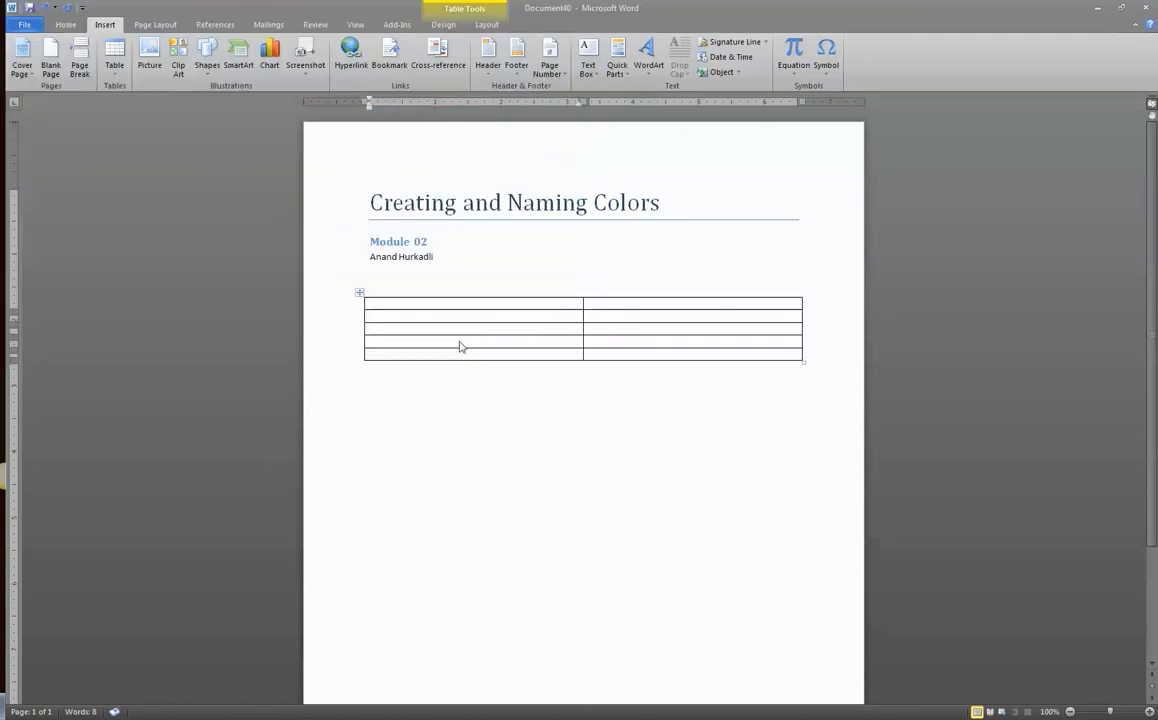
left_click(467, 339)
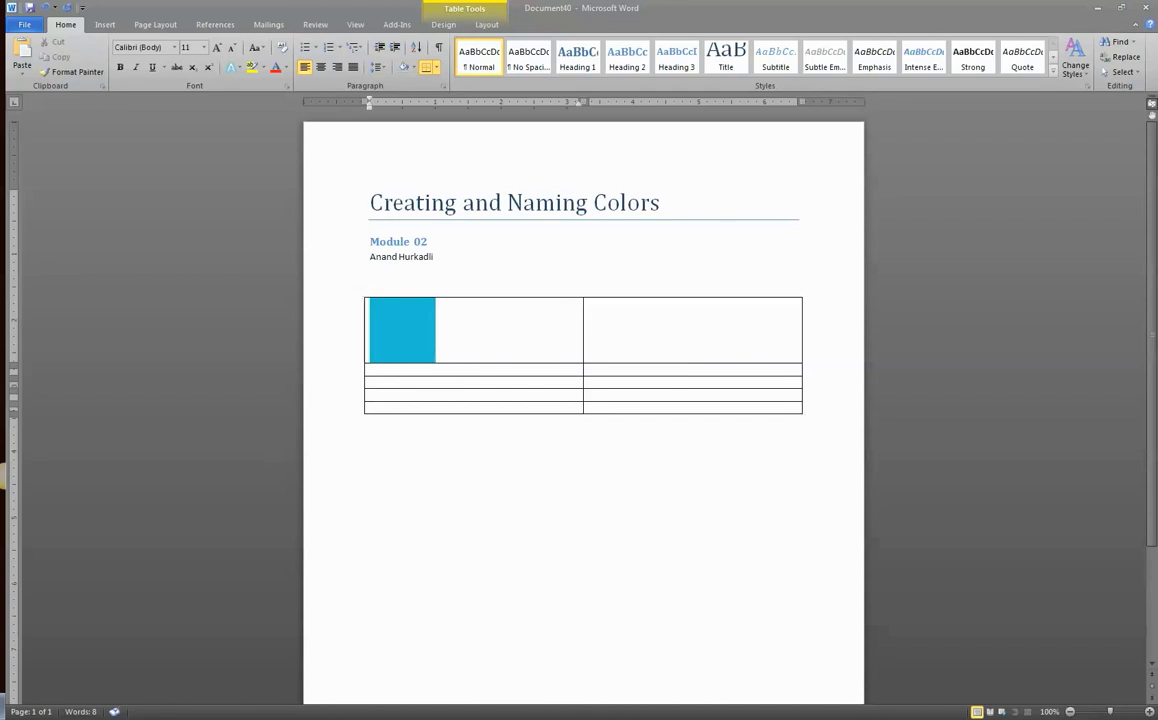
type("Waterfall")
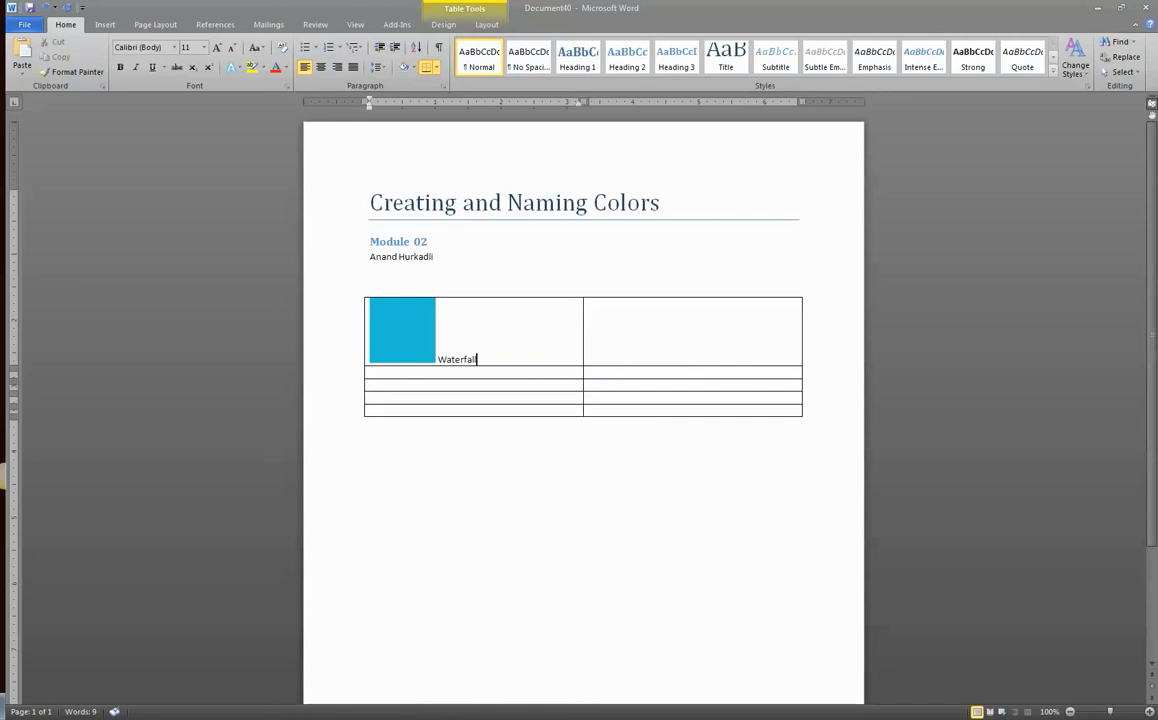
Insert the Yellow swatch picture into the first cell of the second row and label it "Yellow".
left_click(665, 355)
left_click(478, 375)
left_click(108, 24)
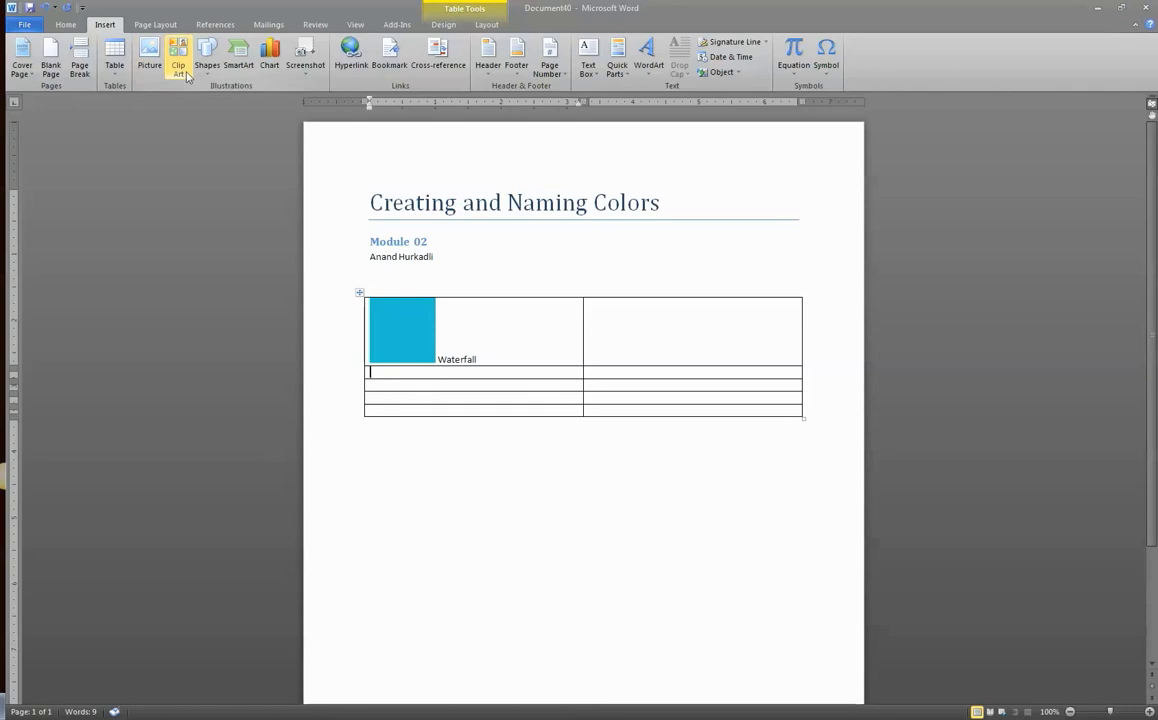
left_click(151, 74)
left_click(462, 190)
left_click(460, 337)
left_click(459, 385)
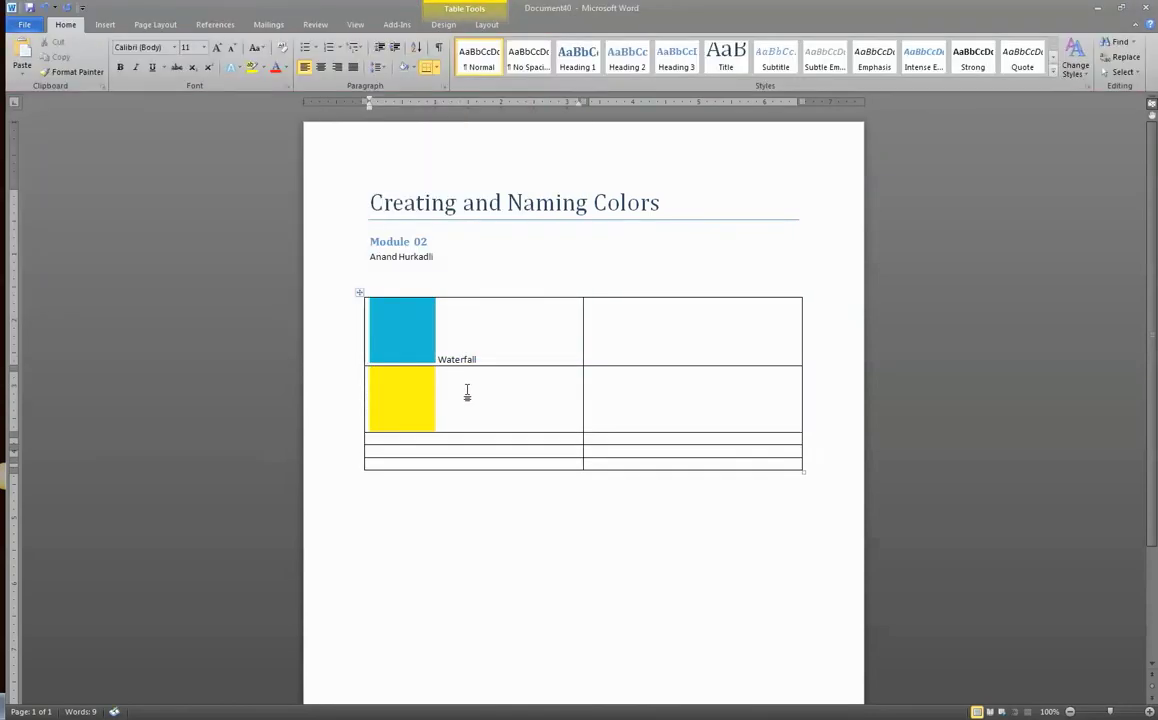
type("Yellow")
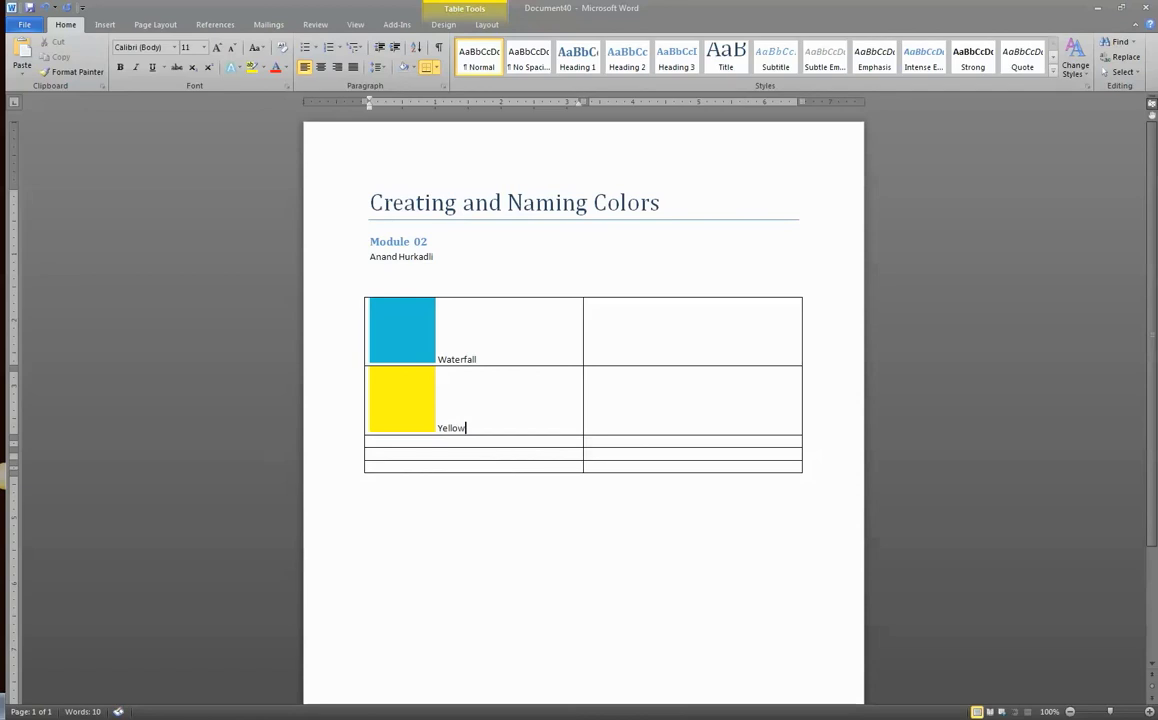
Remove all borders from the whole swatch table.
left_click(672, 355)
left_click(572, 296)
left_click_drag(696, 468, 414, 313)
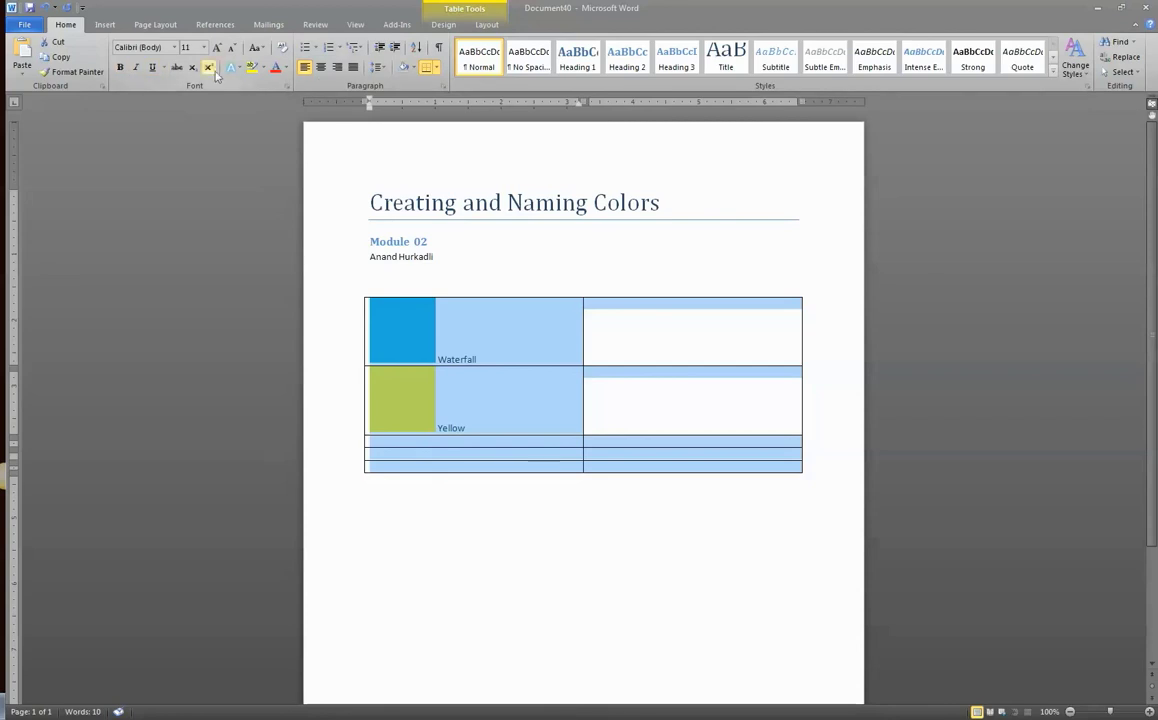
left_click(436, 68)
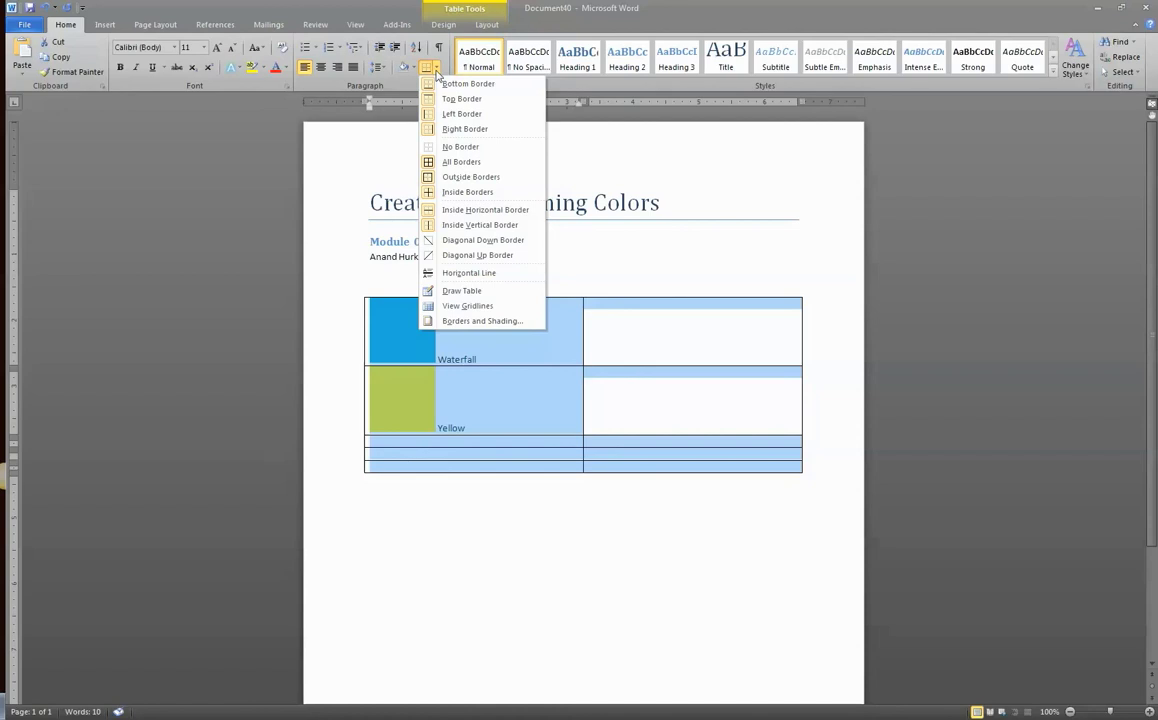
left_click(460, 147)
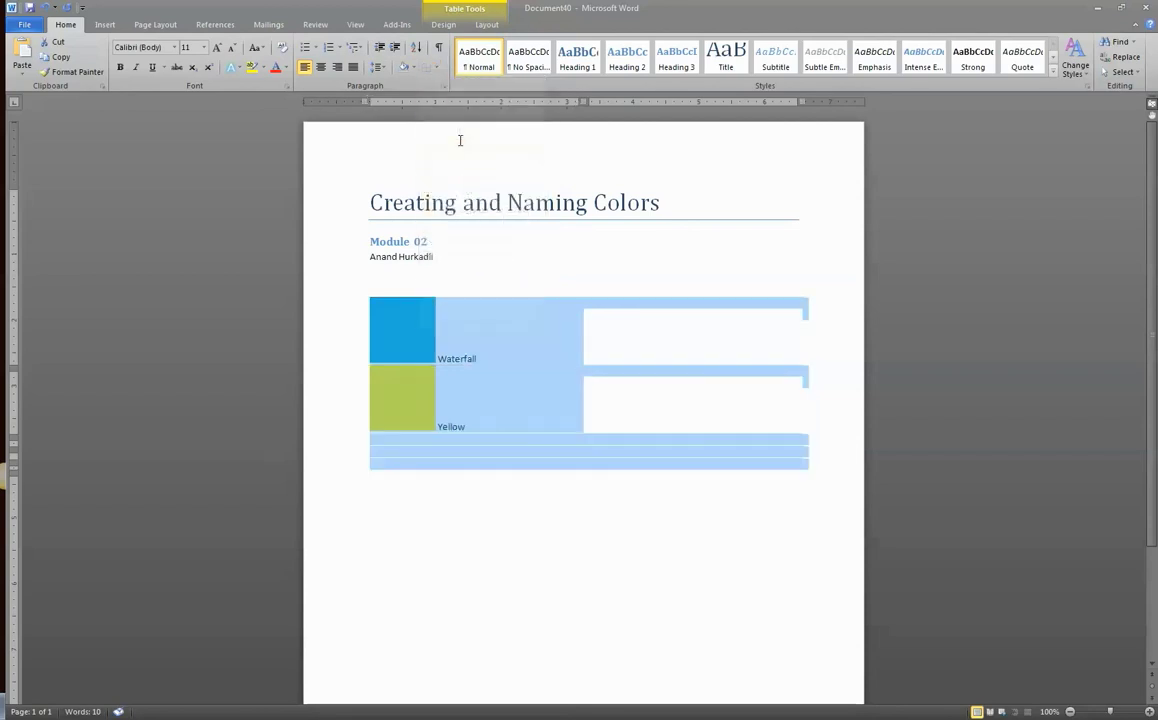
left_click(670, 395)
left_click(619, 321)
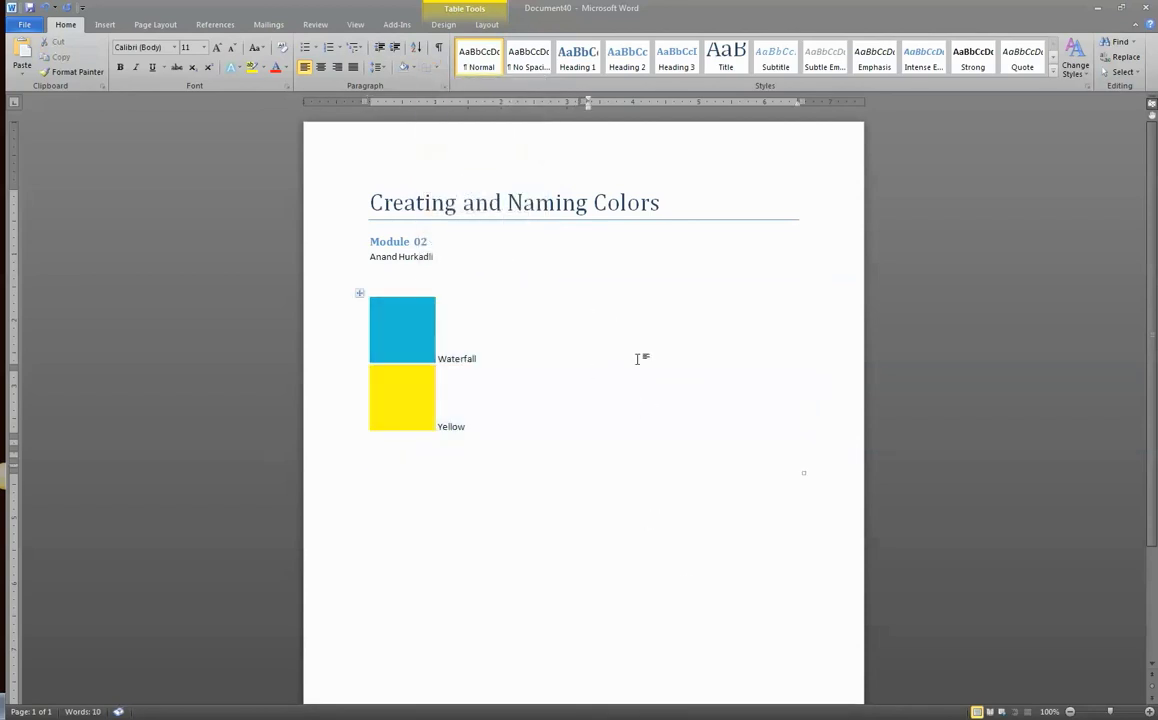